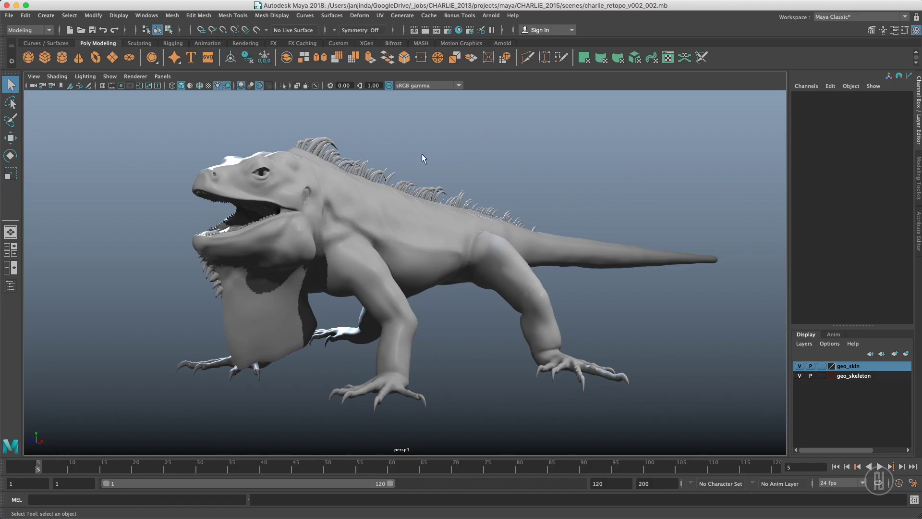
Tumble the persp camera toward the iguana's front and dolly in closer
mouse_move(412, 156)
left_mouse_down("alt")
mouse_move(441, 154)
mouse_move(403, 153)
left_mouse_up("alt")
right_click_drag(402, 152, 482, 124, "alt")
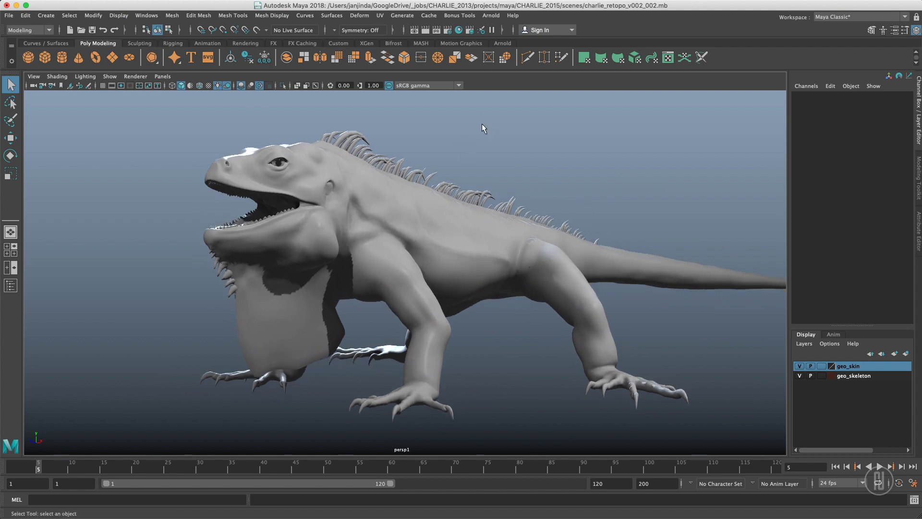
right_click(440, 151, "shift")
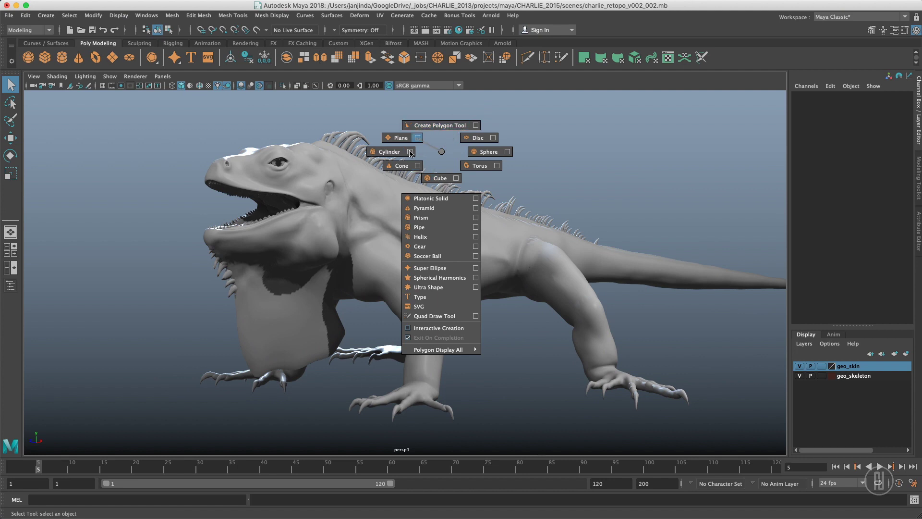
left_click(452, 141)
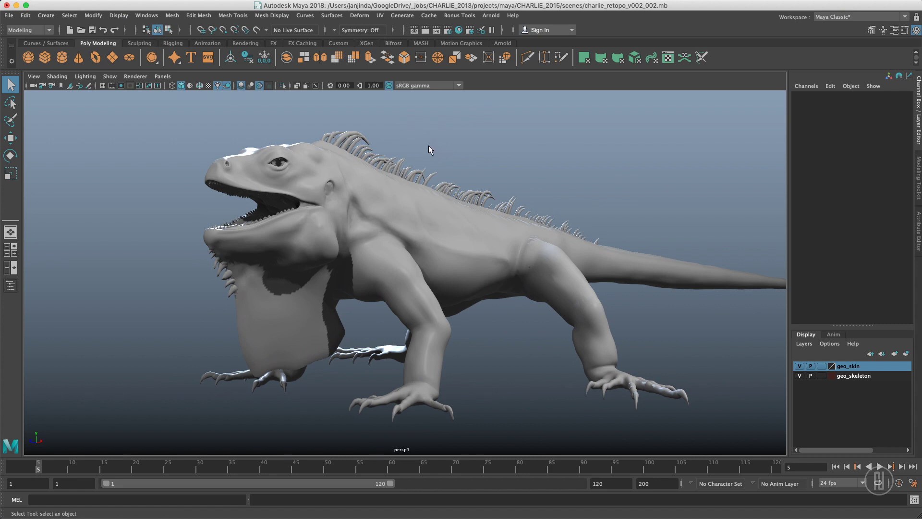
left_click_drag(428, 145, 432, 154, "alt")
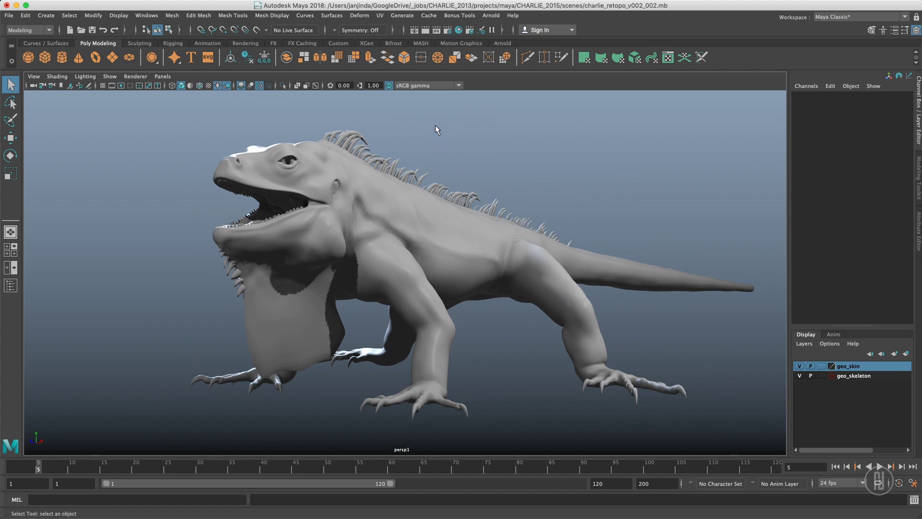
key("space")
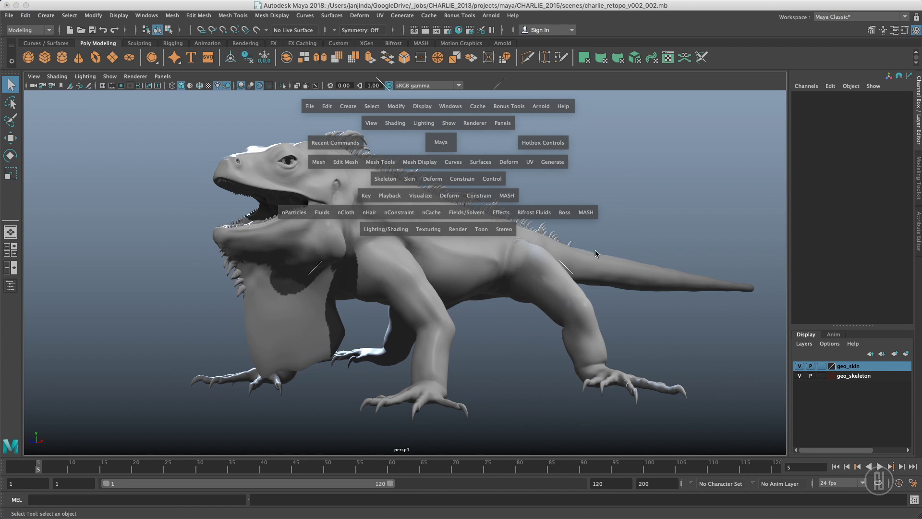
left_click(632, 158)
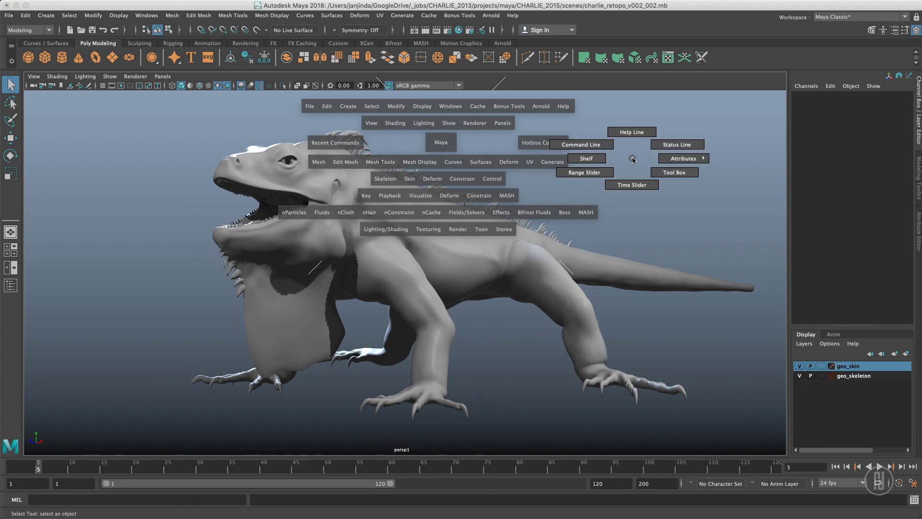
left_click_drag(431, 277, 442, 257)
left_click(429, 80)
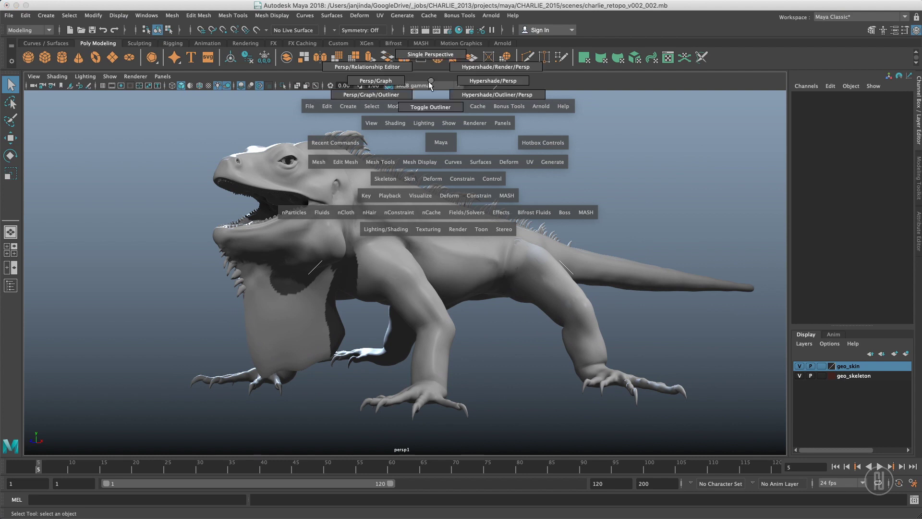
left_click(250, 198)
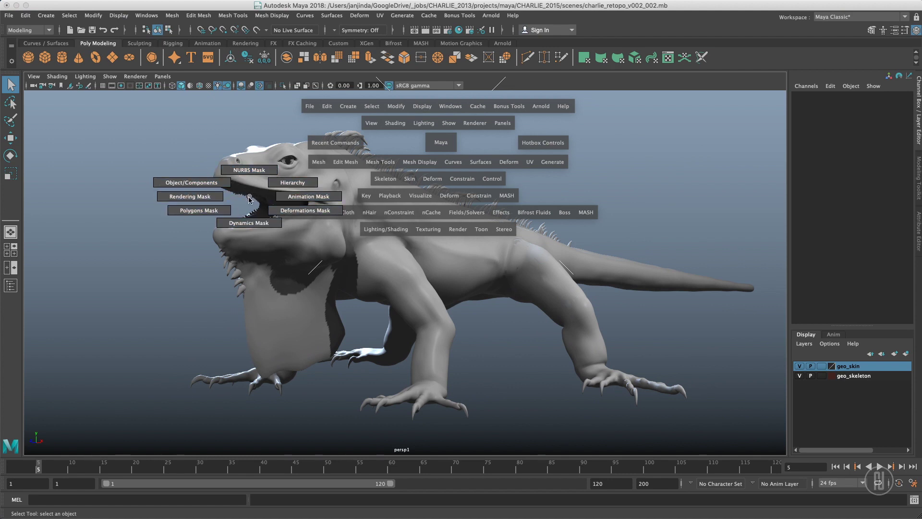
key("space")
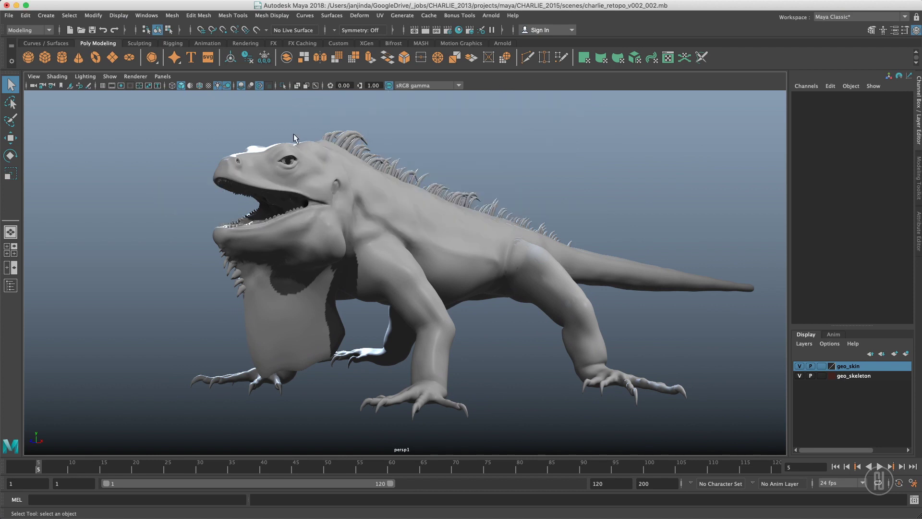
right_click(149, 192, "shift")
left_click(342, 136)
right_click(342, 137)
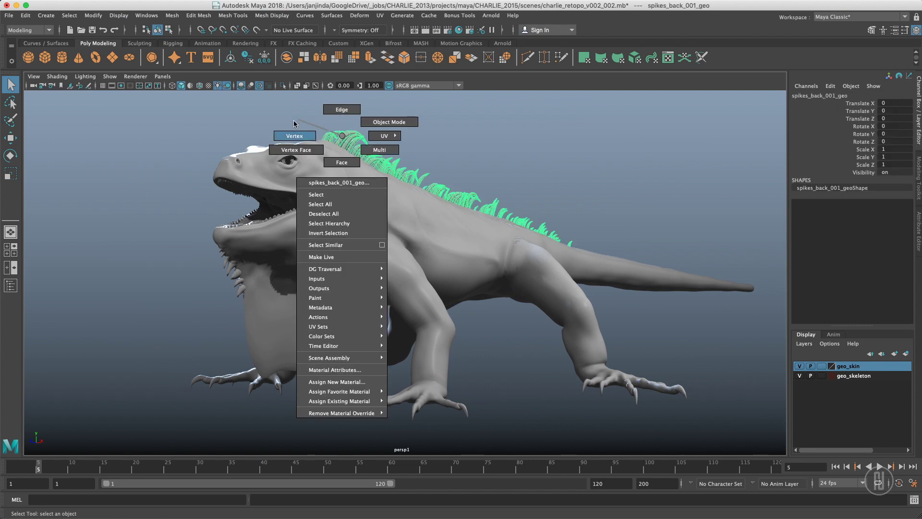
left_click(363, 121)
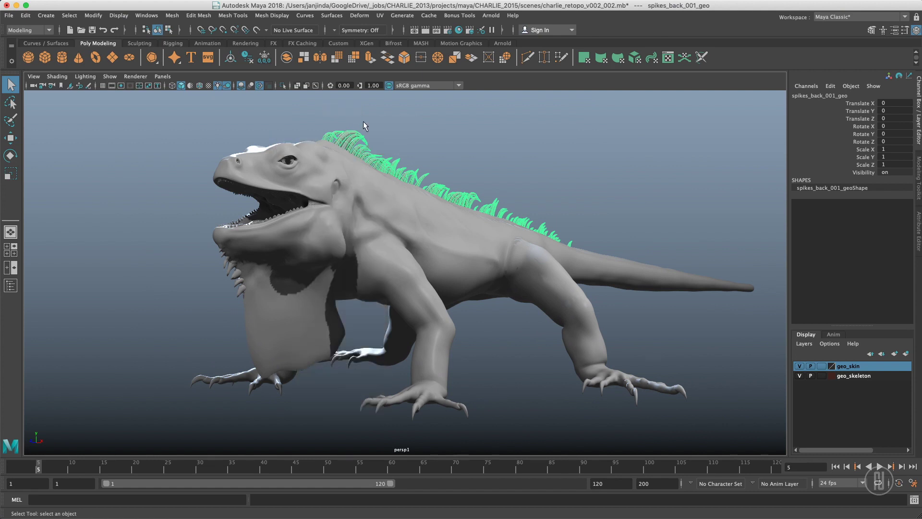
left_click(363, 122)
left_click(364, 130)
left_click_drag(364, 130, 339, 164, "alt")
left_click(353, 131)
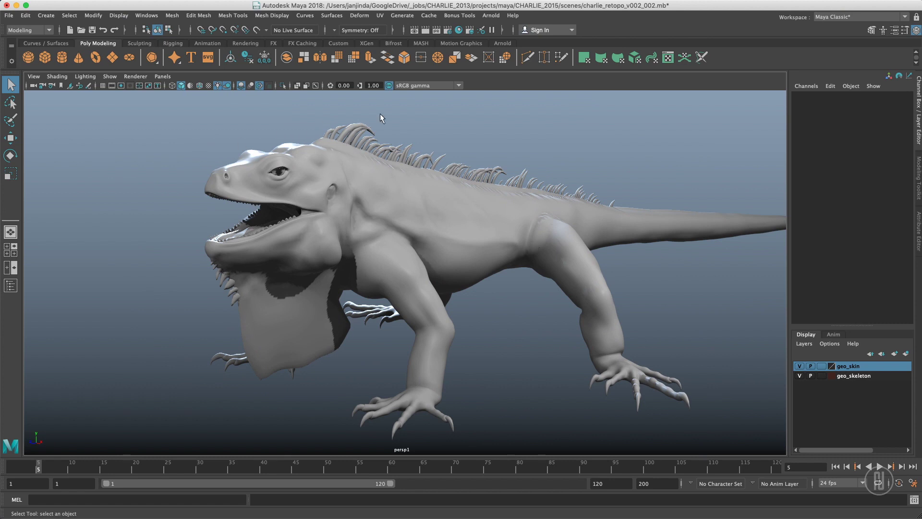
Orbit to a lower, side-on view of the iguana and preview the hotbox's centre-zone editor shortcuts
left_click_drag(382, 115, 334, 152, "alt")
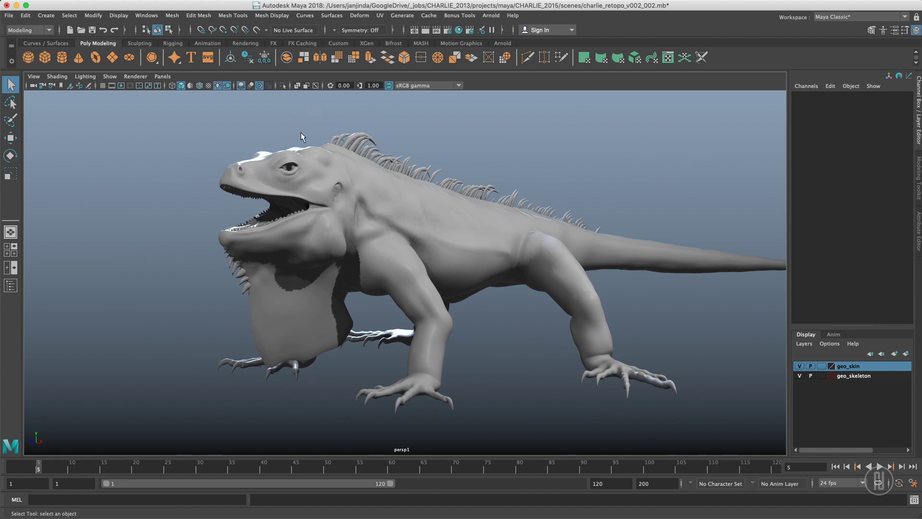
key("space")
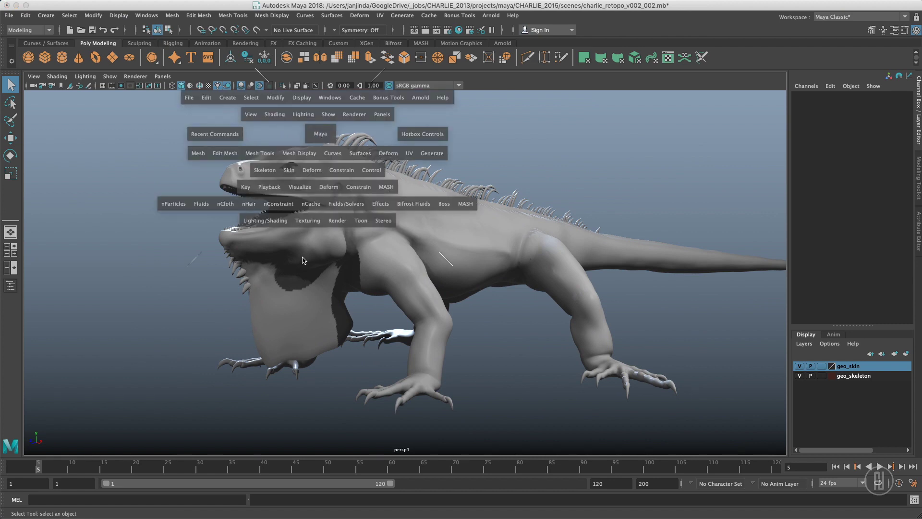
mouse_move(302, 260)
left_mouse_down()
mouse_move(302, 247)
mouse_move(327, 258)
mouse_move(302, 259)
left_mouse_up()
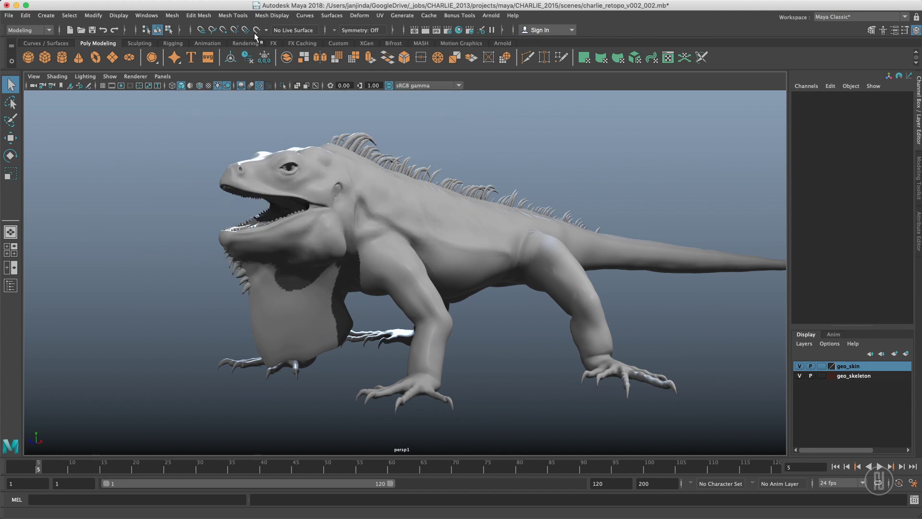
Open the Marking Menu Editor from Windows > Settings/Preferences, enlarge it, and select ChangePanelType
left_click(147, 16)
mouse_move(195, 105)
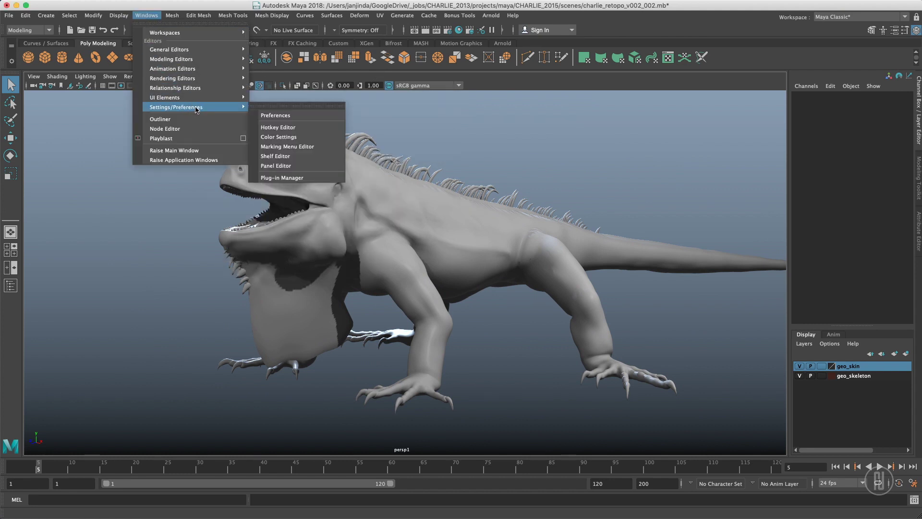
left_click(285, 146)
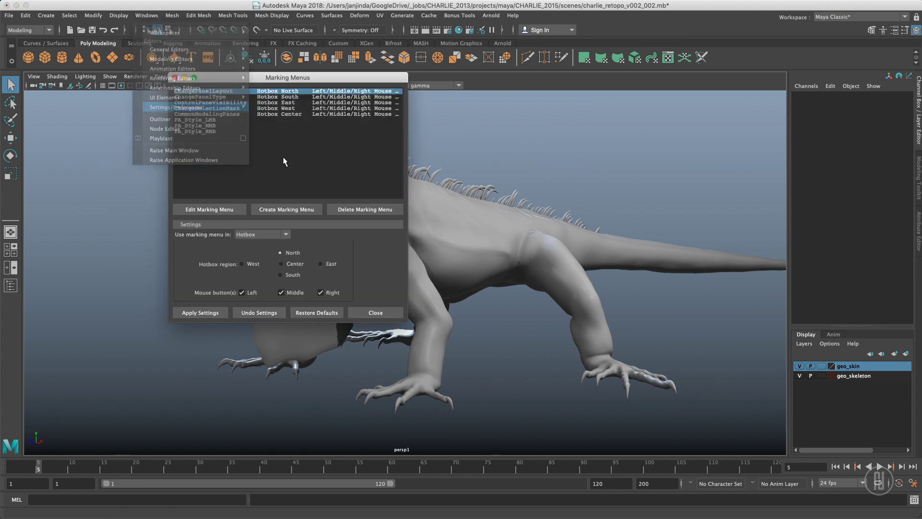
left_click_drag(281, 86, 457, 94)
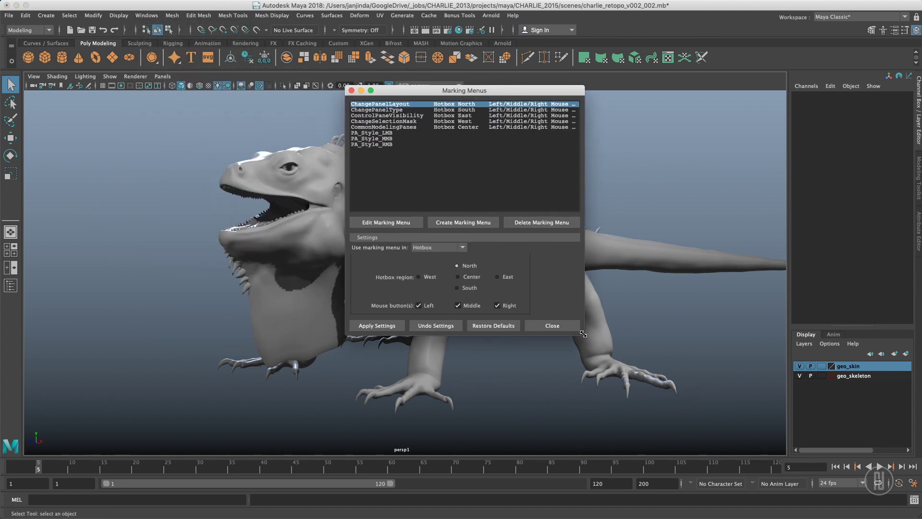
left_click_drag(583, 333, 762, 410)
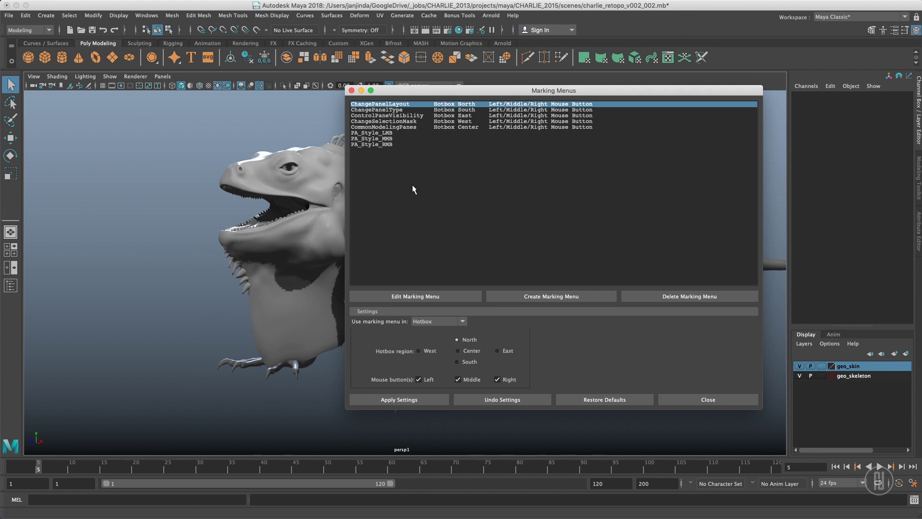
left_click_drag(472, 91, 462, 100)
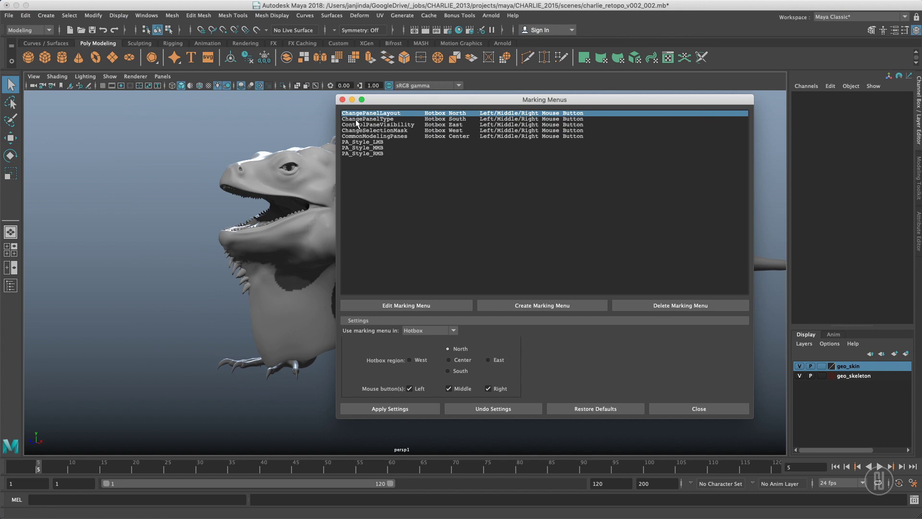
left_click(443, 119)
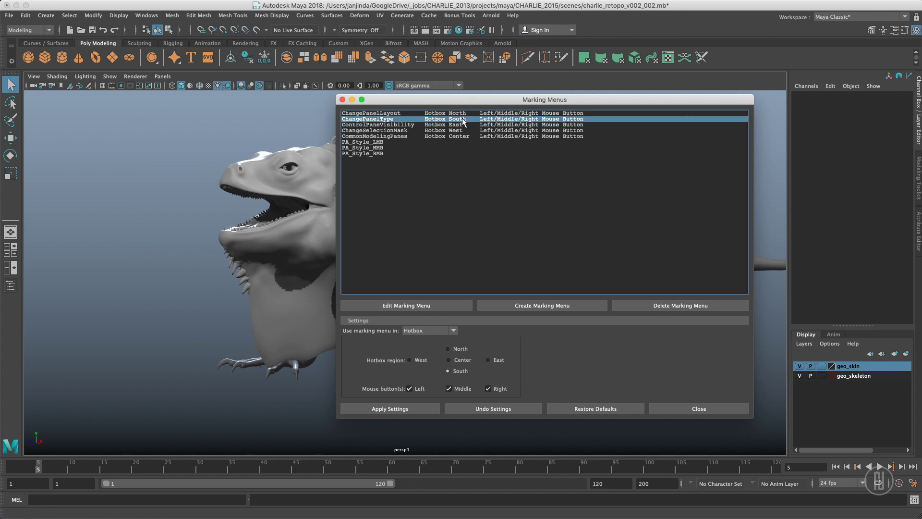
Edit ChangePanelType and delete its Render View, Sets, Graph Editor and Dope Sheet items
left_click(399, 305)
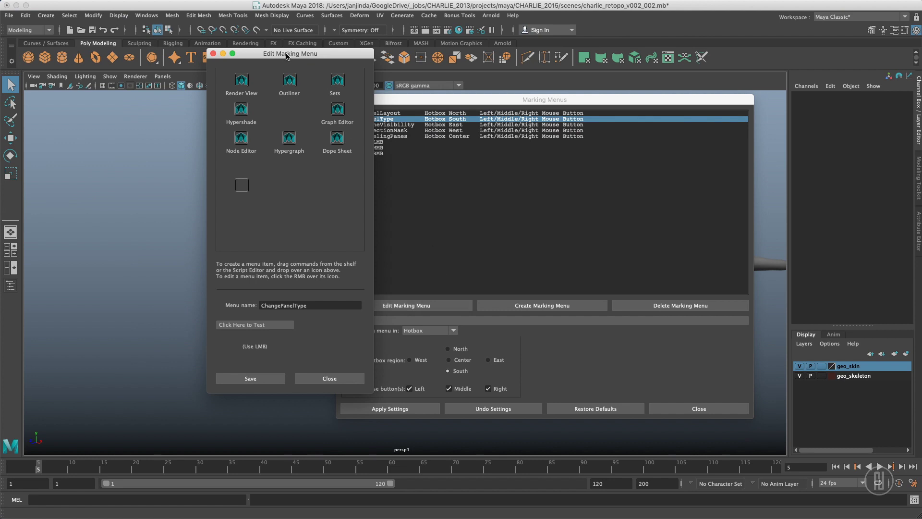
left_click_drag(287, 47, 358, 127)
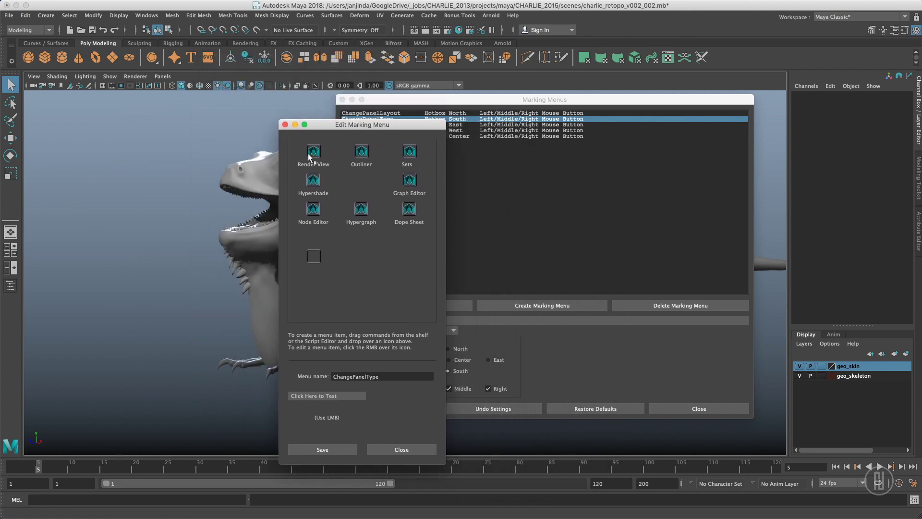
right_click(315, 153)
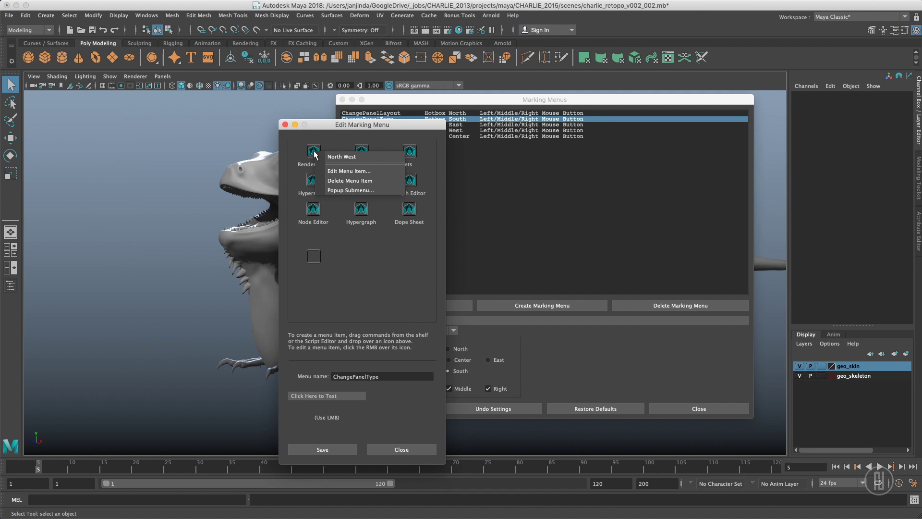
left_click(338, 181)
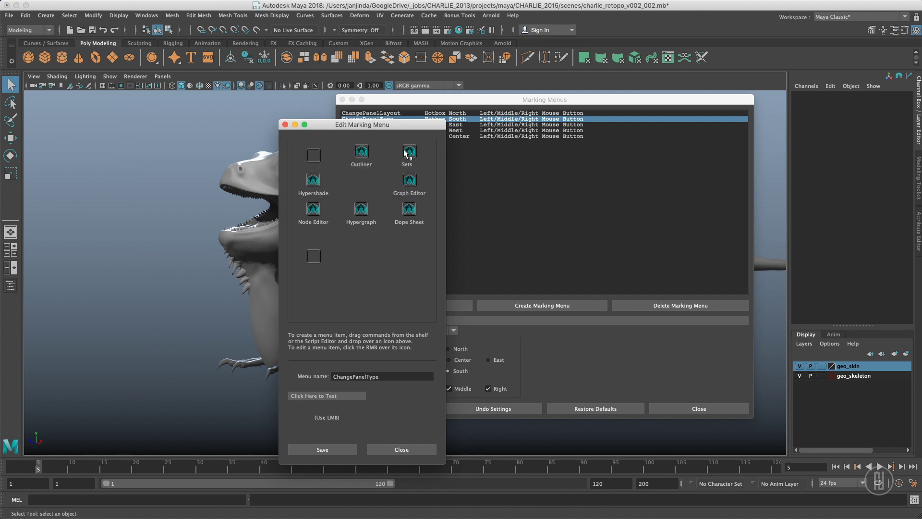
right_click(411, 155)
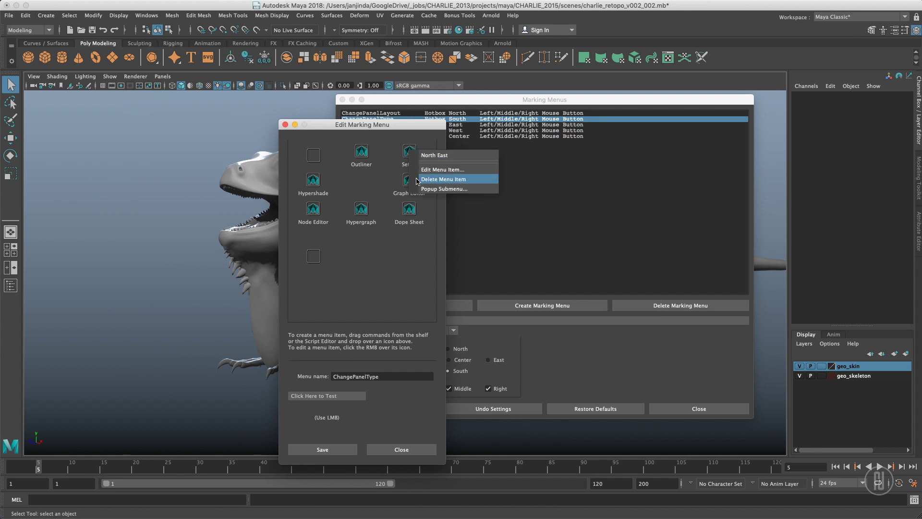
left_click(423, 179)
right_click(411, 183)
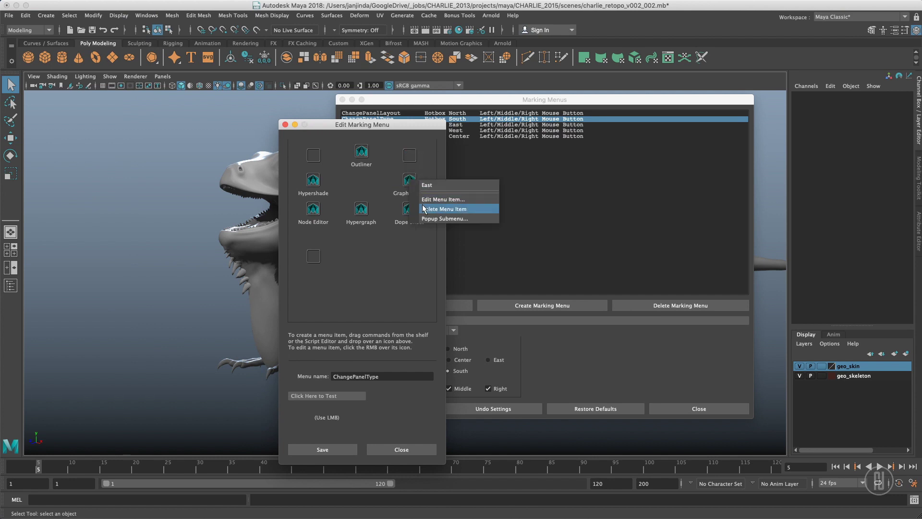
left_click(425, 208)
right_click(409, 209)
left_click(425, 232)
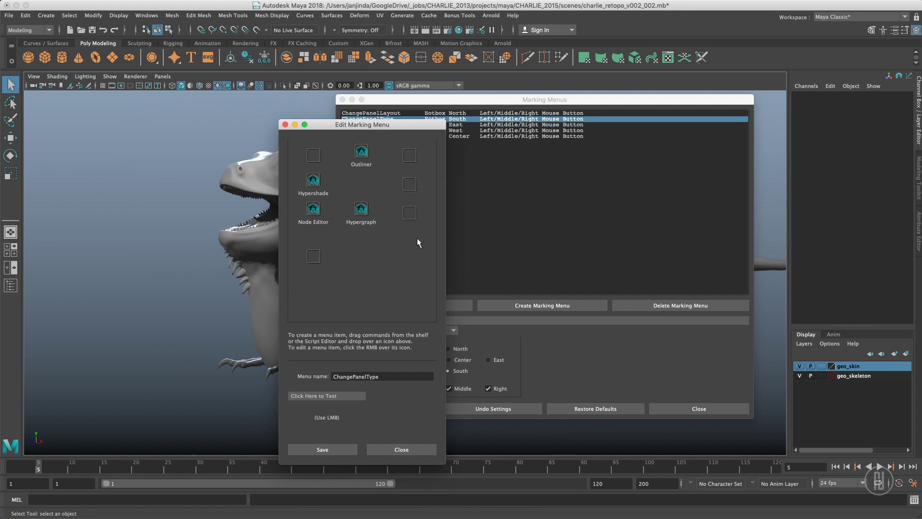
Remove Hypergraph and place Node Editor in the east slot
middle_click_drag(357, 215, 408, 186)
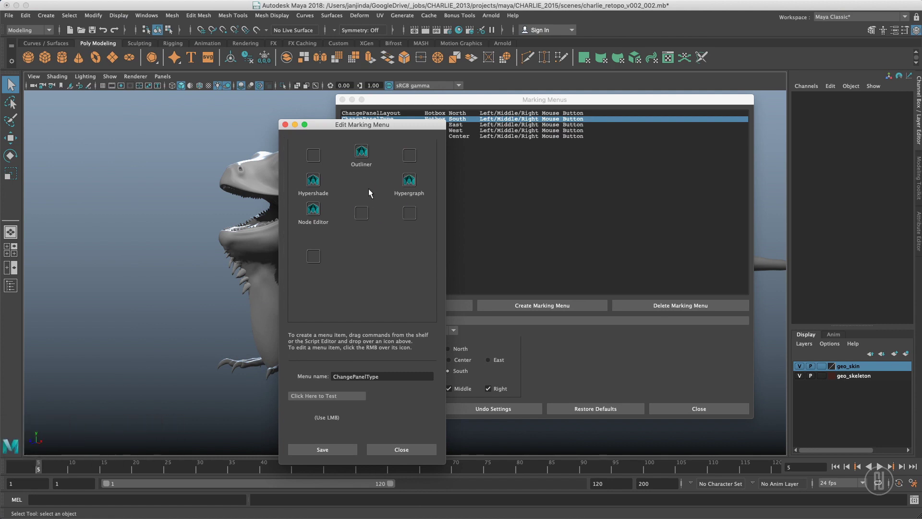
right_click(313, 208)
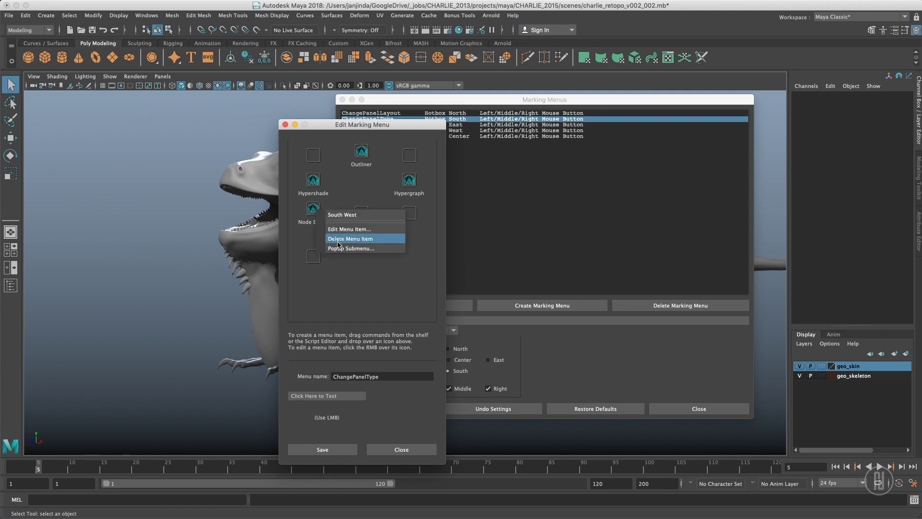
left_click(326, 269)
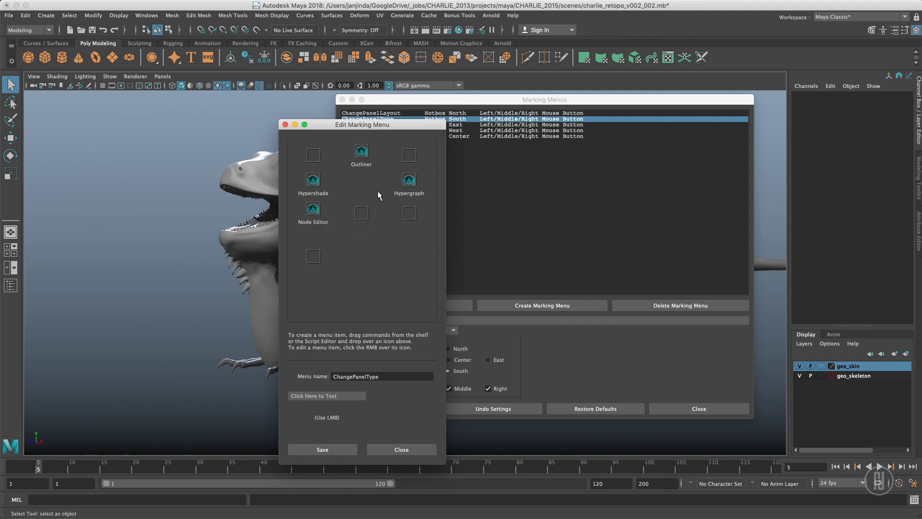
right_click(418, 180)
left_click(432, 208)
middle_click_drag(405, 184, 408, 186)
Inspect the empty south slot's label and command fields, closing without changes
left_click_drag(386, 131, 564, 111)
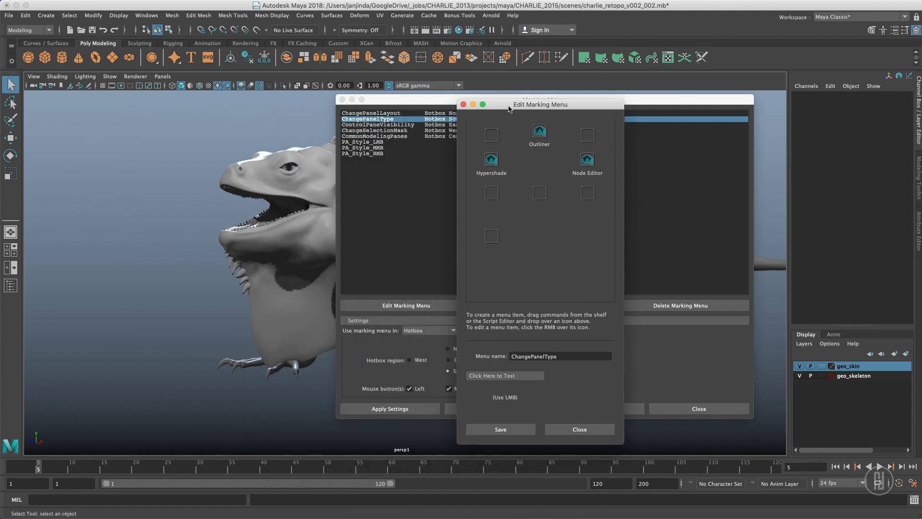
right_click(539, 193)
left_click(564, 207)
left_click(487, 194)
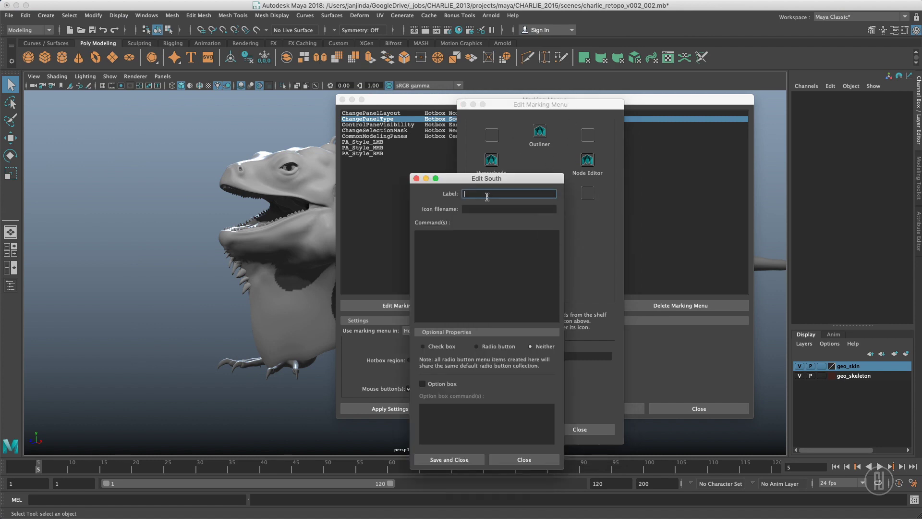
left_click(465, 252)
left_click(524, 459)
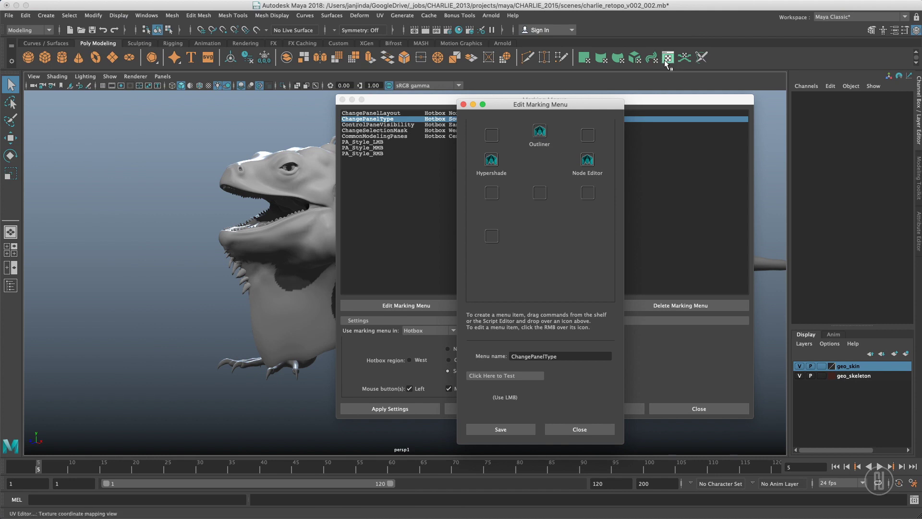
Drop the UV Editor shelf icon into the south slot, verify its TextureViewWindow command, and test
middle_click_drag(666, 60, 539, 193)
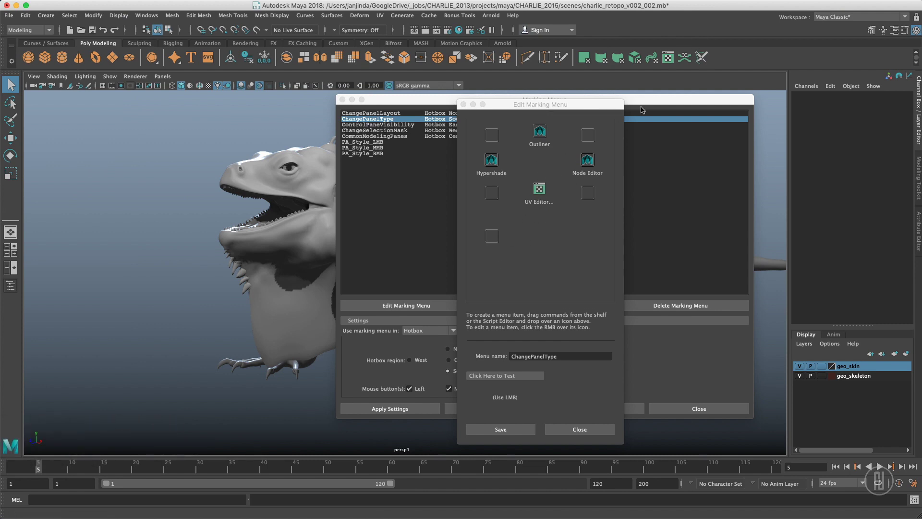
right_click(539, 194)
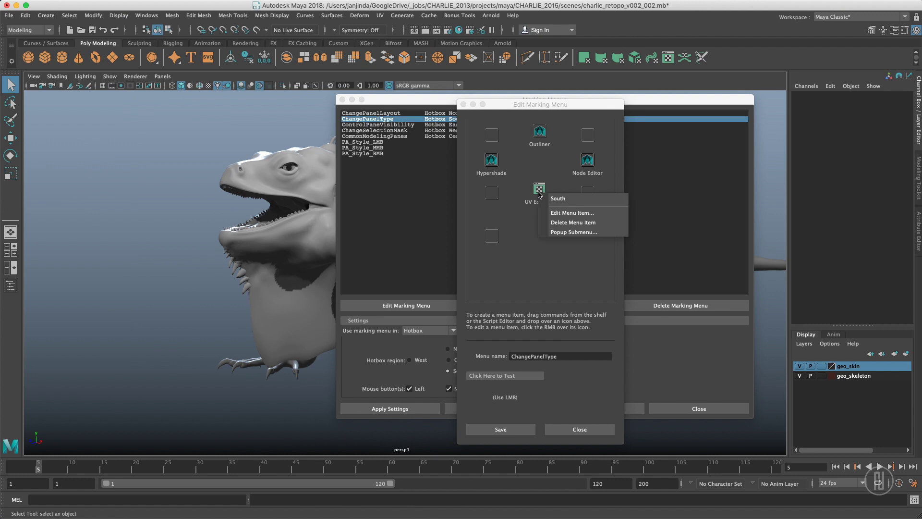
left_click(560, 216)
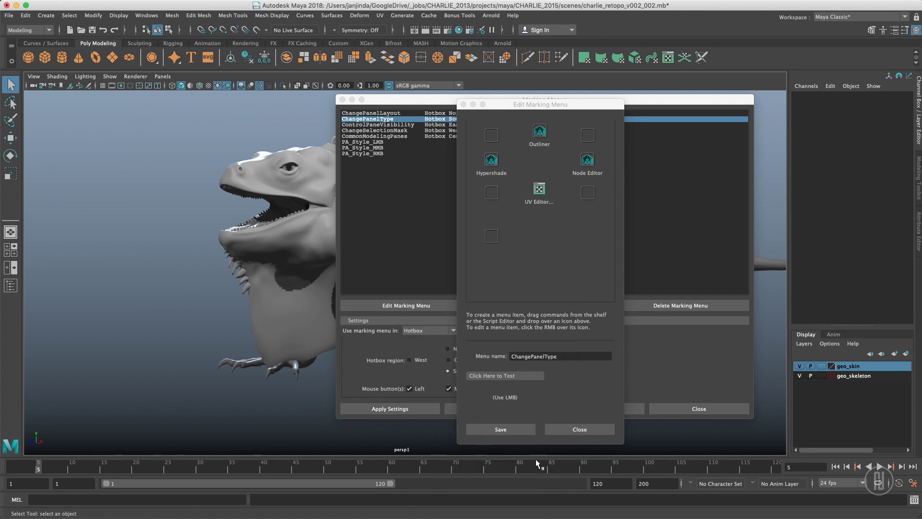
left_click(524, 460)
left_click(505, 402)
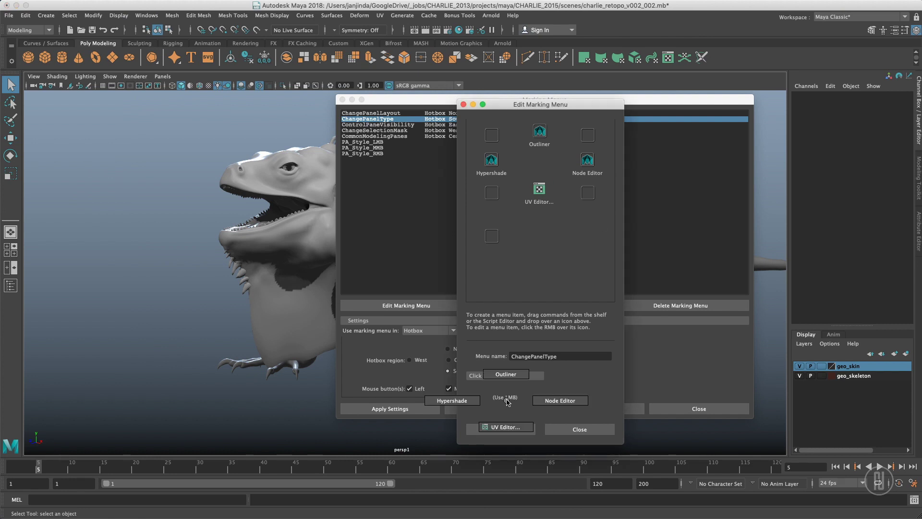
mouse_move(507, 401)
left_mouse_down()
mouse_move(543, 402)
mouse_move(509, 432)
mouse_move(548, 398)
mouse_move(453, 362)
mouse_move(485, 370)
mouse_move(502, 408)
left_mouse_up()
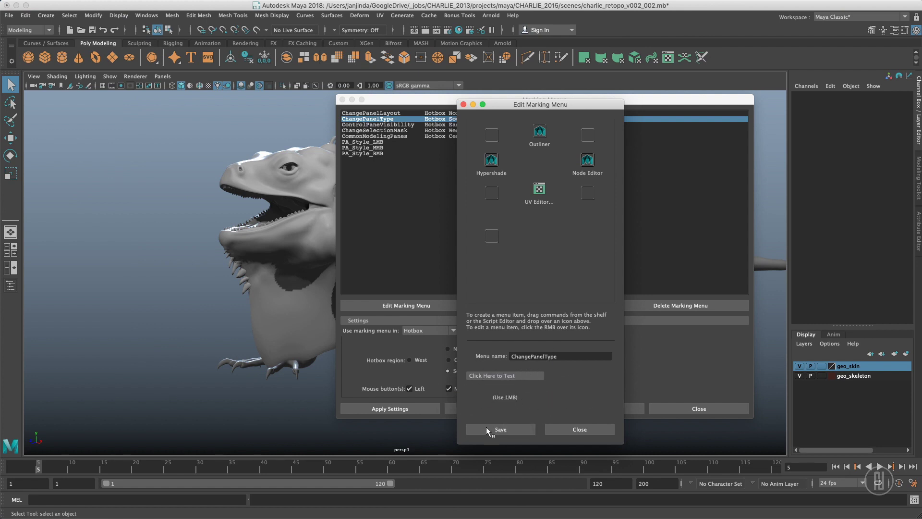
Close Edit Marking Menu and set the hotbox to Show Modeling without pane-specific menus
left_click(562, 429)
left_click_drag(445, 102, 700, 106)
key("space")
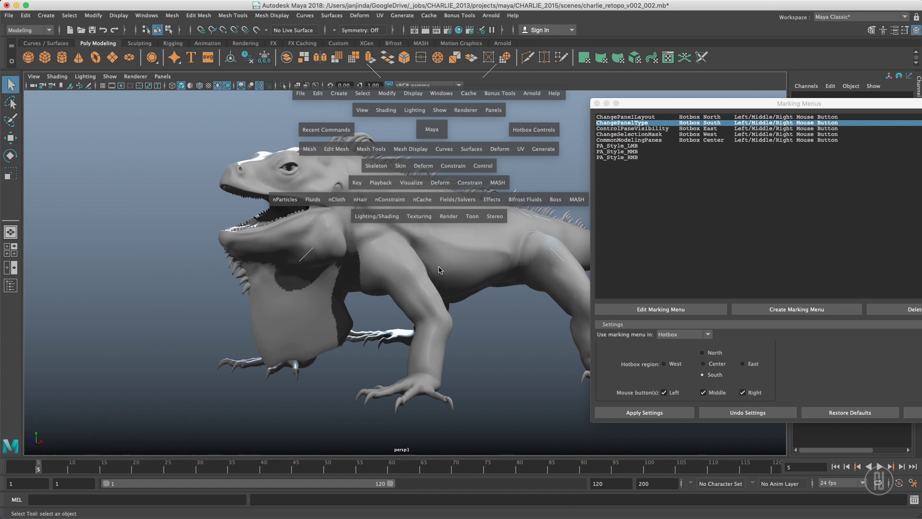
left_click(529, 131)
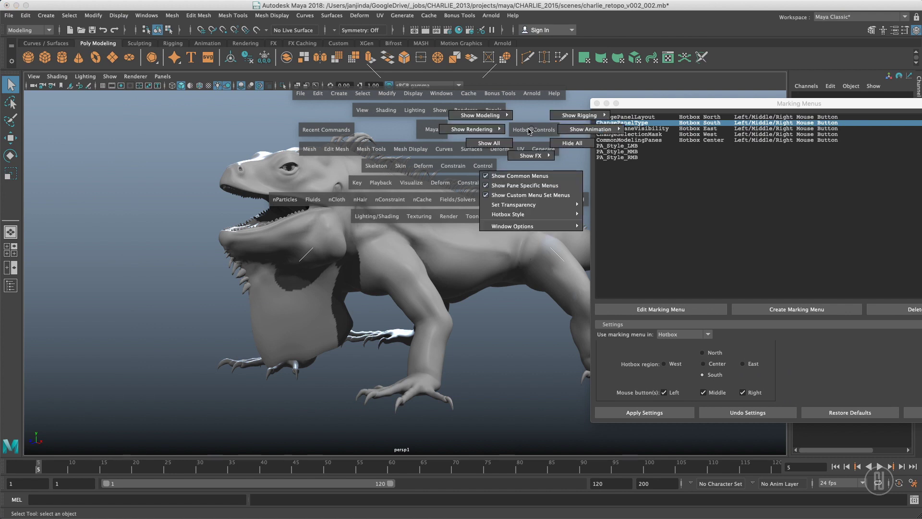
left_click(485, 115)
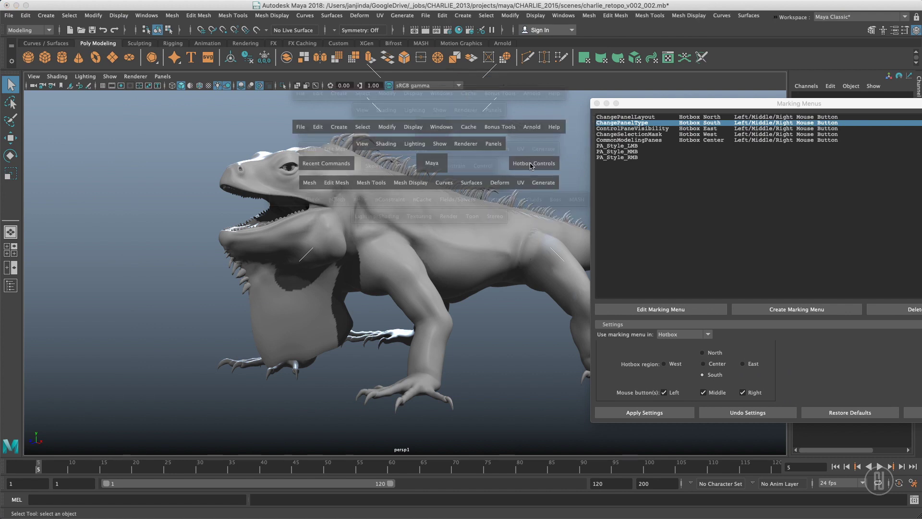
left_click(531, 164)
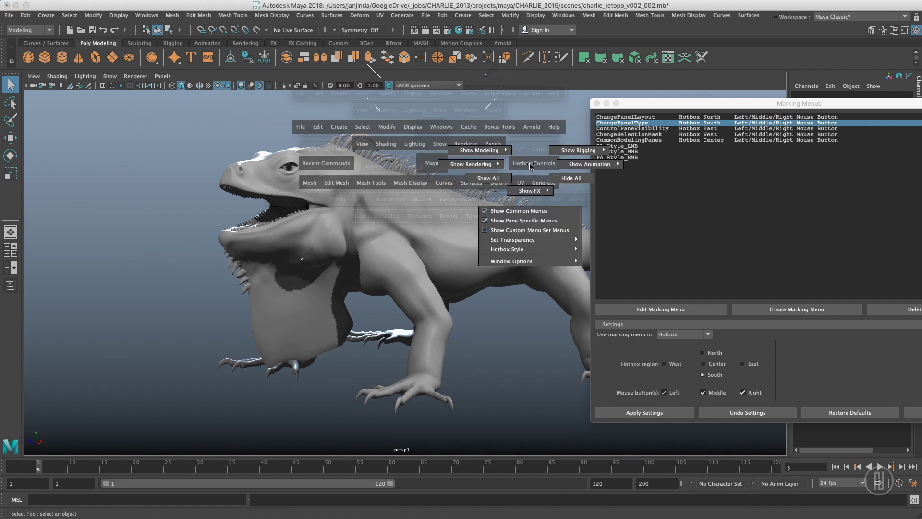
left_click(526, 223)
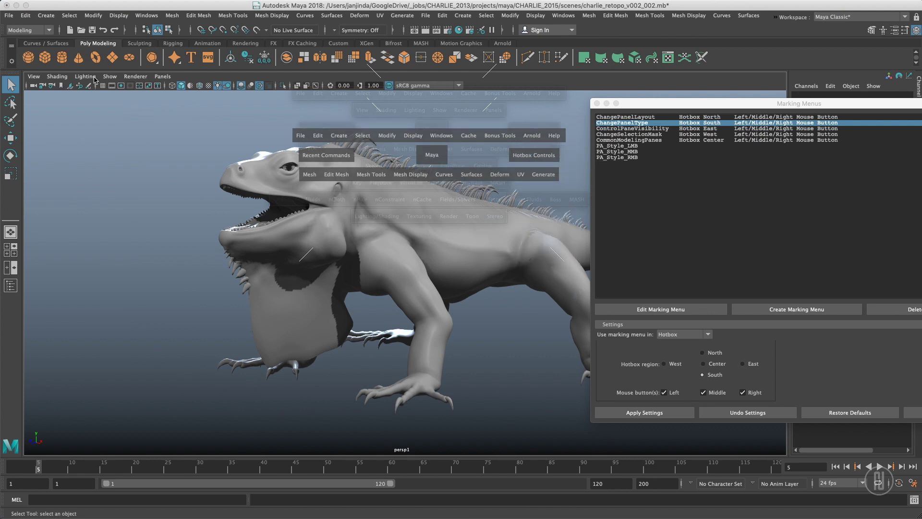
Reopen the hotbox to try the custom south marking menu and browse the Mesh modeling menus
key("space")
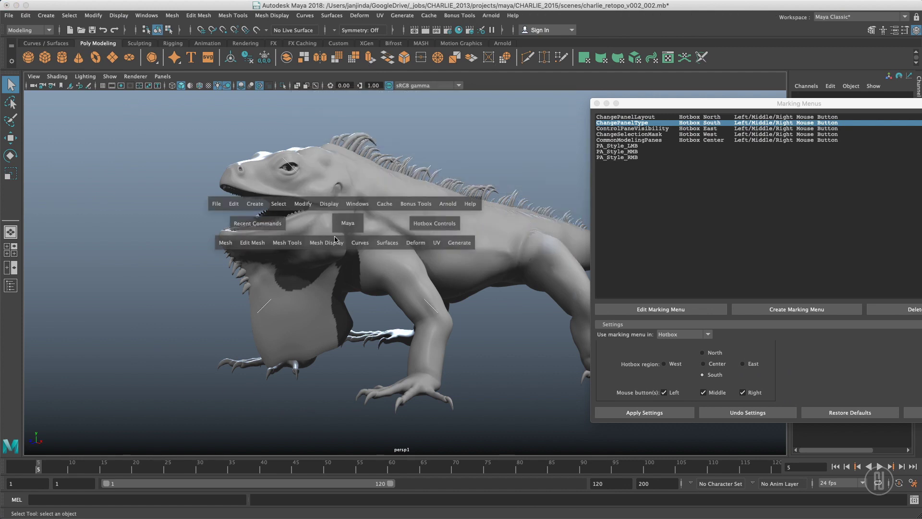
left_click_drag(342, 285, 343, 287)
left_click(229, 242)
left_click(229, 243)
left_click(302, 242)
left_click(329, 243)
left_click(331, 244)
left_click_drag(351, 317, 352, 320)
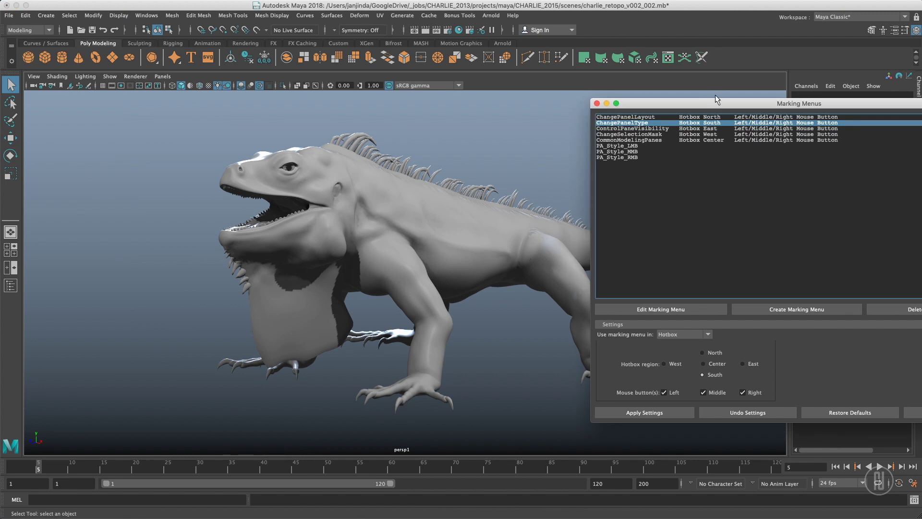
Reposition the Marking Menus list and view the built-in polygon creation marking menu in the viewport
left_click_drag(716, 101, 428, 80)
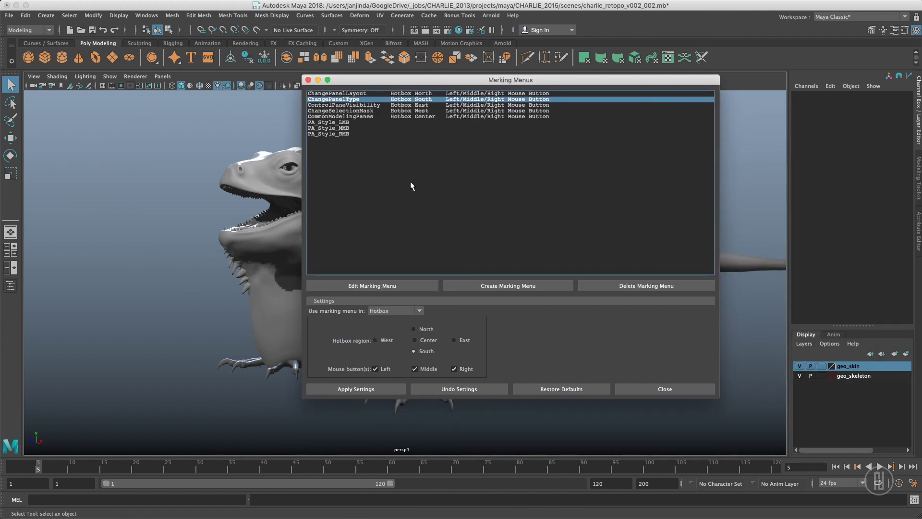
left_click(119, 180)
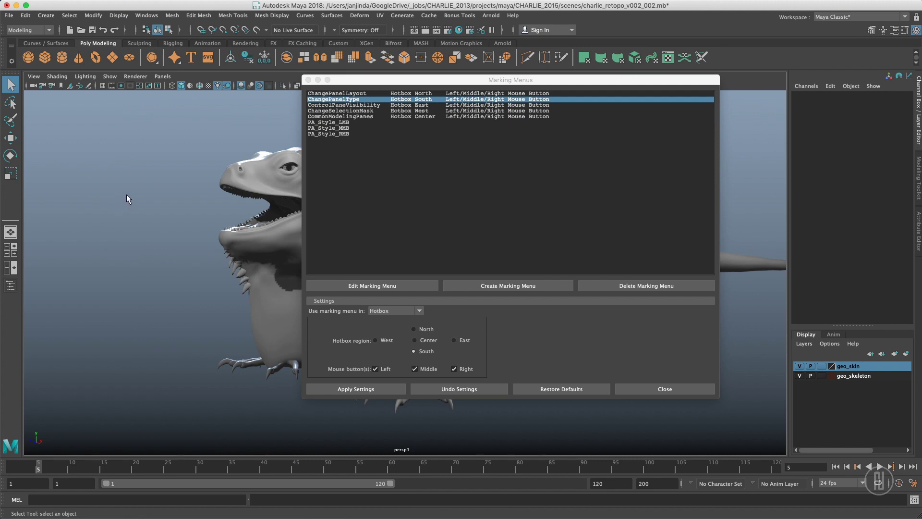
right_click(137, 223, "shift")
left_click_drag(467, 80, 550, 123)
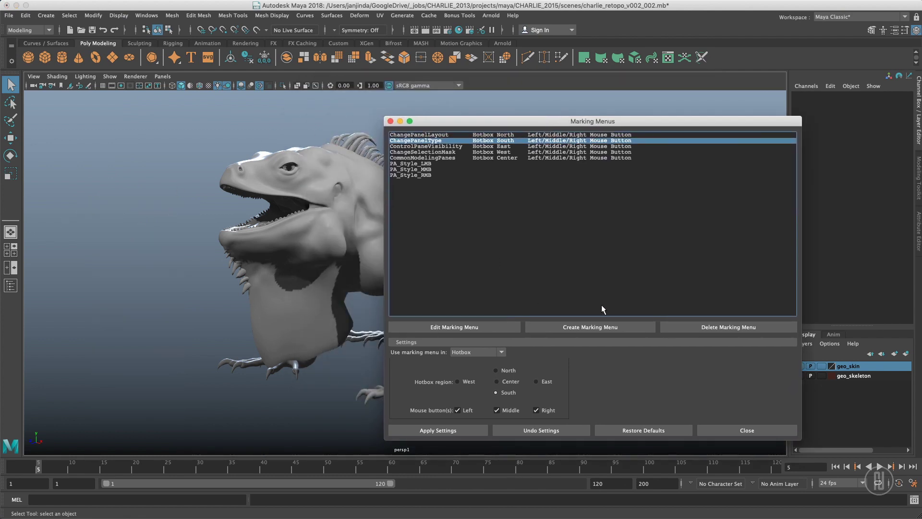
Create marking menu jj with Center Pivot top-middle, Delete By Type left-middle, Freeze Transformations top-right
left_click(600, 327)
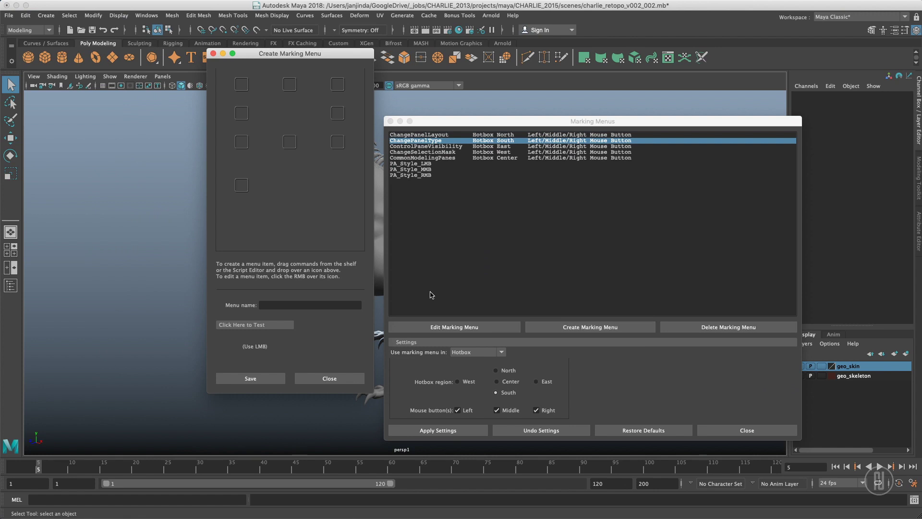
left_click(296, 304)
left_click_drag(280, 54, 396, 122)
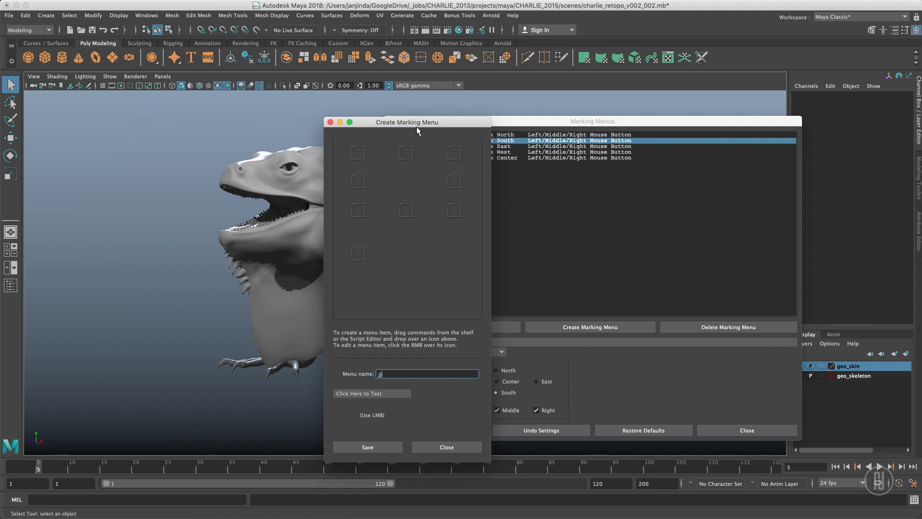
left_click_drag(416, 126, 266, 114)
left_click_drag(230, 58, 257, 141)
left_click_drag(247, 58, 208, 169)
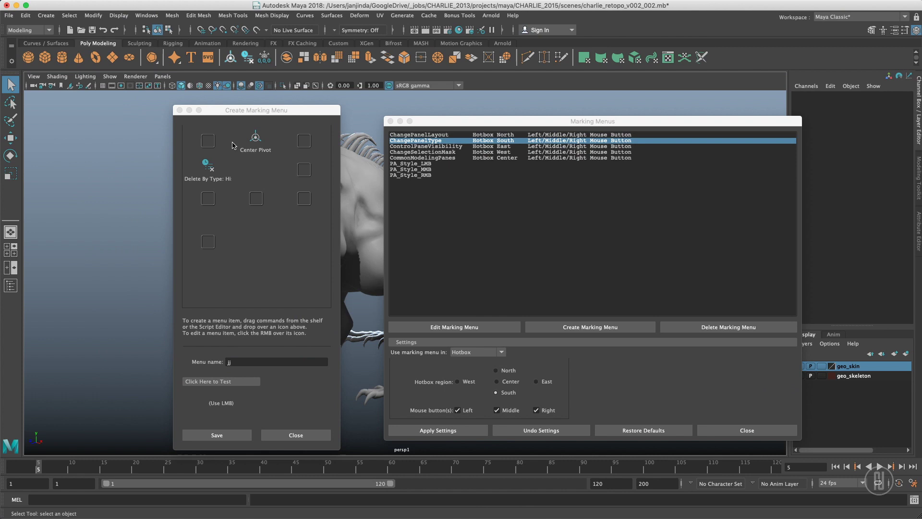
left_click_drag(264, 57, 271, 144)
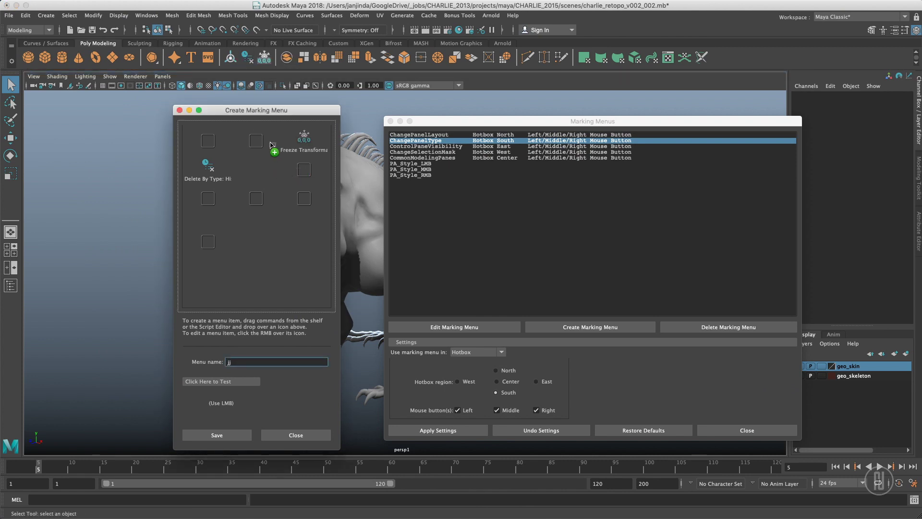
left_click_drag(230, 58, 256, 143)
left_click_drag(283, 110, 259, 109)
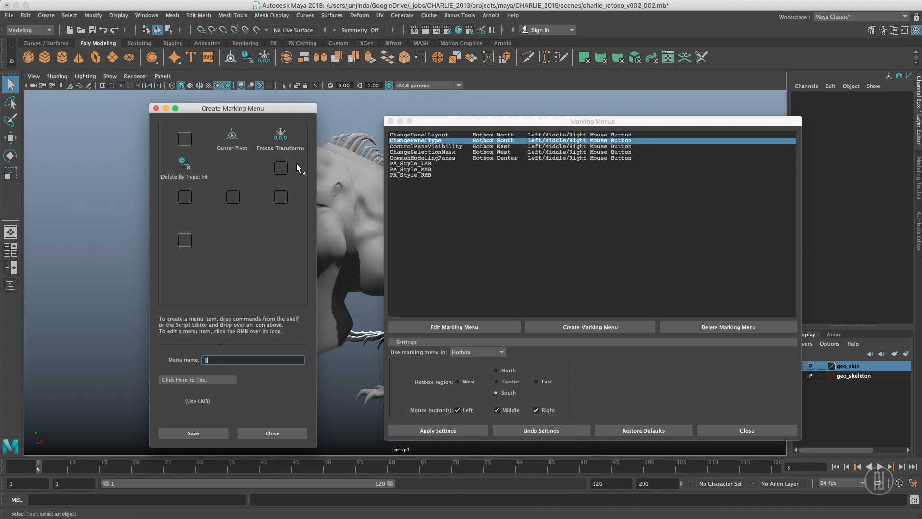
Turn the east slot into a popup submenu holding Polygon Sphere, Cube (north) and Cylinder
right_click(280, 168)
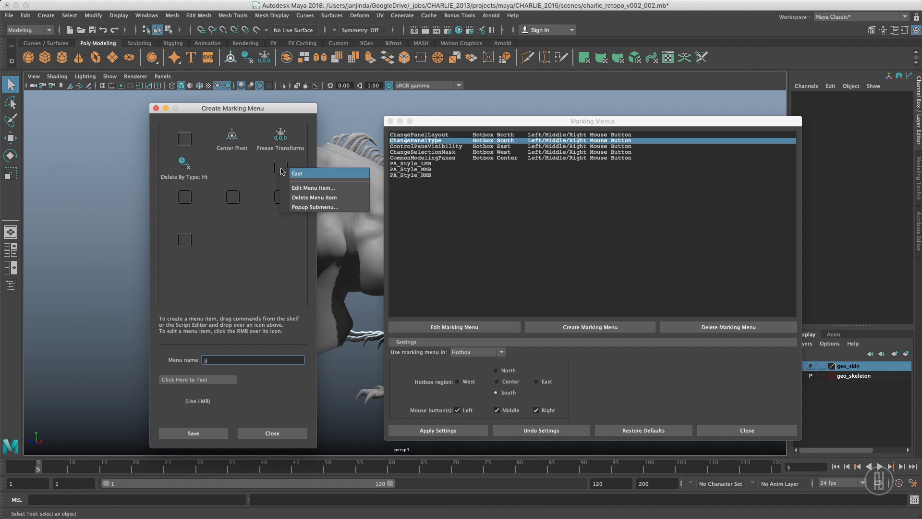
left_click(324, 207)
left_click_drag(479, 178, 419, 132)
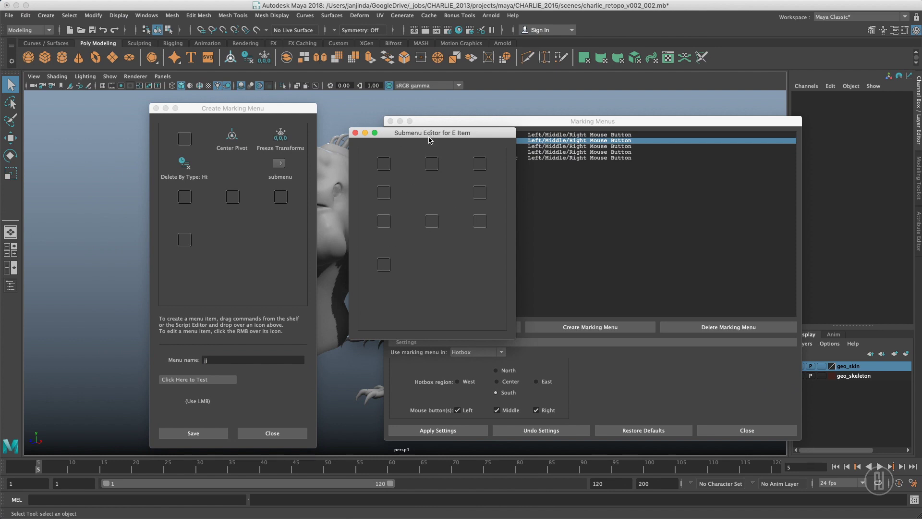
left_click_drag(430, 139, 419, 131)
middle_click_drag(28, 57, 373, 185)
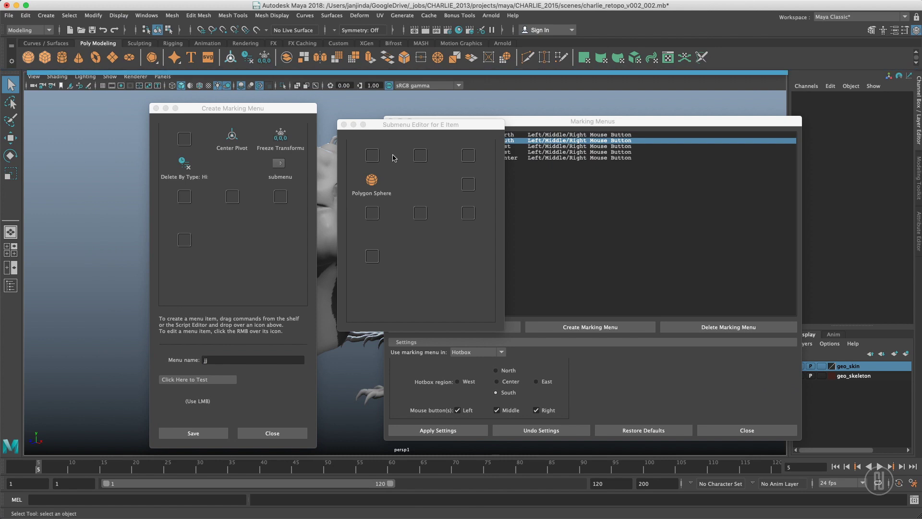
left_click_drag(403, 124, 118, 100)
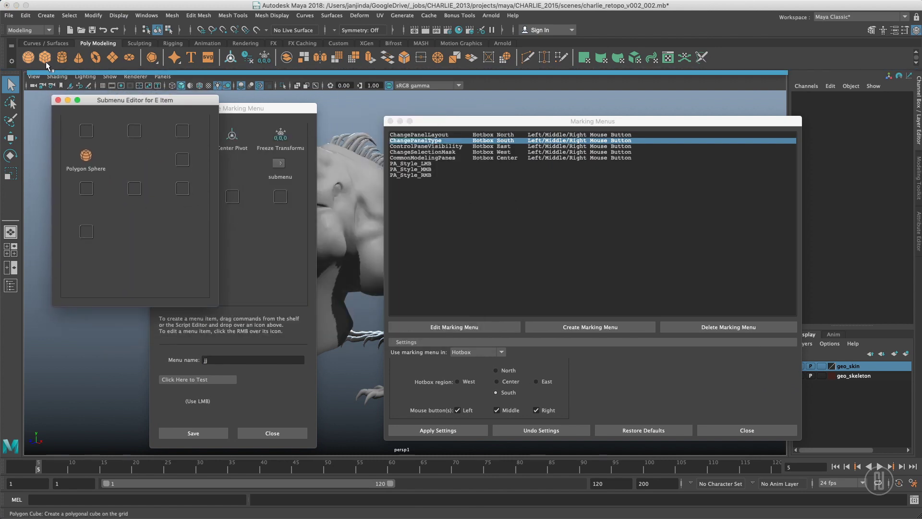
middle_click_drag(47, 66, 135, 131)
middle_click_drag(62, 57, 135, 189)
left_click_drag(161, 100, 484, 111)
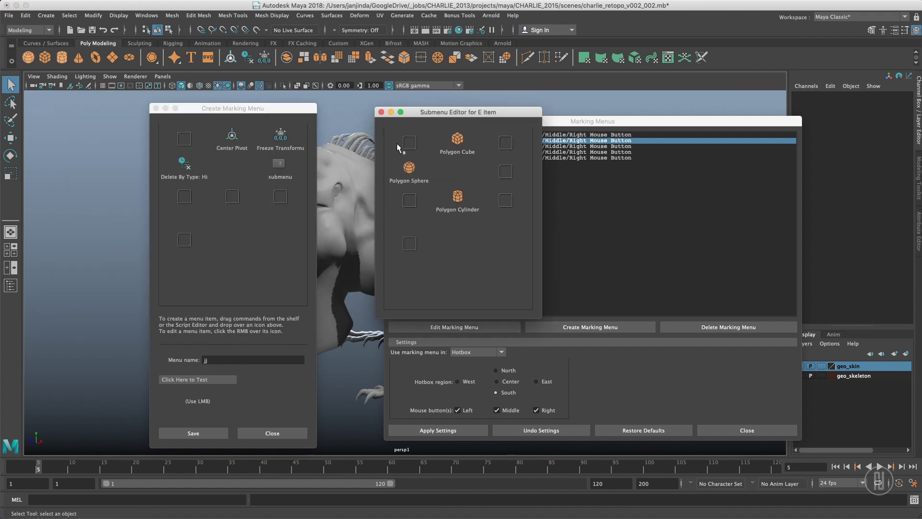
left_click(381, 111)
Relabel the east submenu item 'create'
right_click(281, 164)
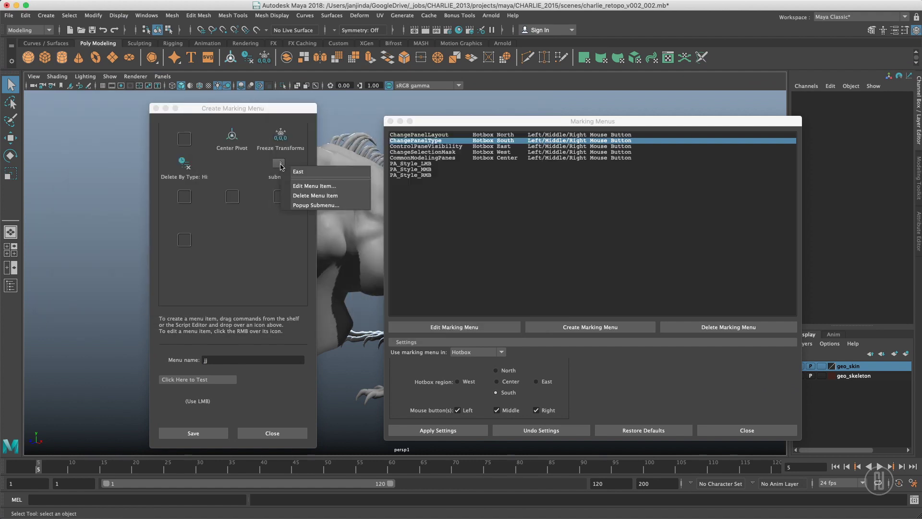
left_click(314, 185)
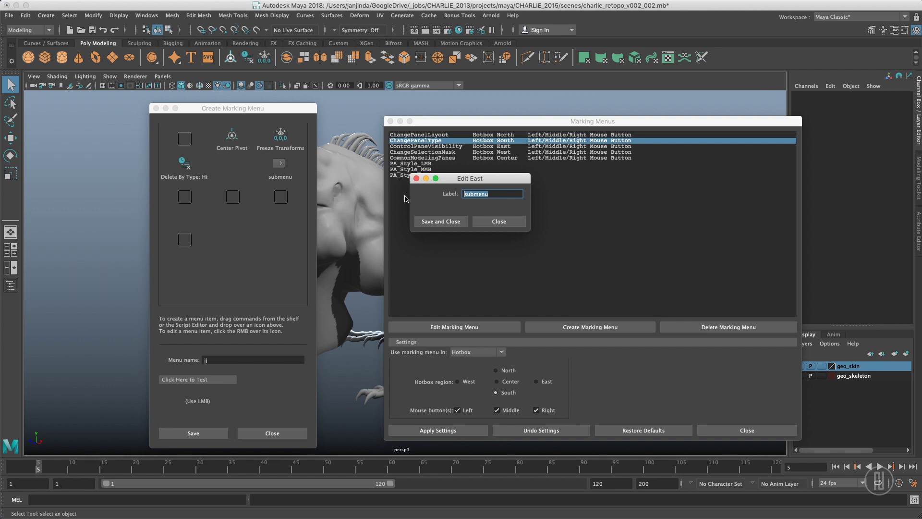
type("create")
left_click(435, 220)
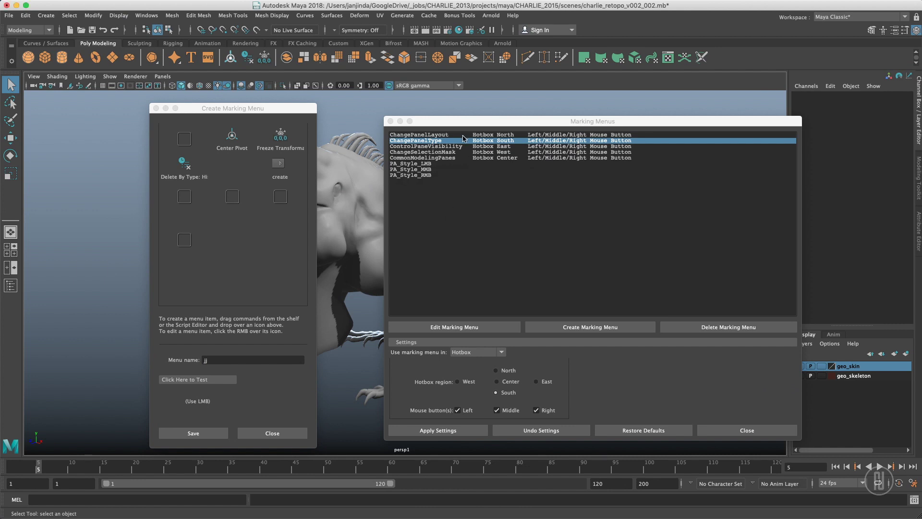
Fill the bottom slots with Combine, Extract and Mirror, then test the jj menu's items
right_click(186, 245)
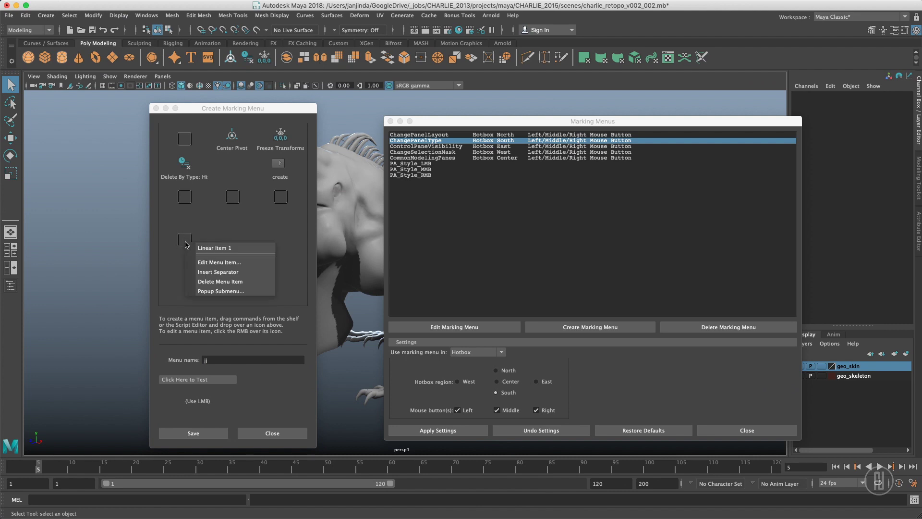
left_click(194, 220)
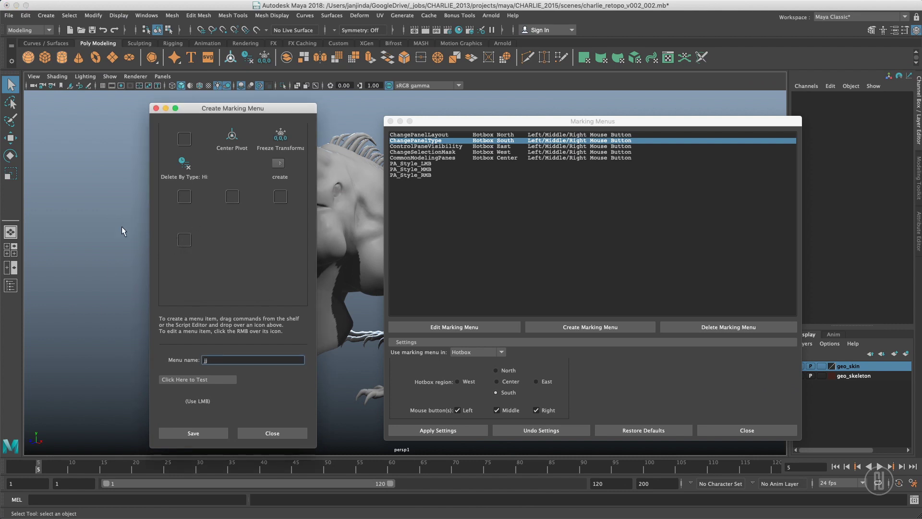
mouse_move(102, 215)
right_mouse_down("shift")
mouse_move(91, 380)
mouse_move(89, 272)
mouse_move(90, 320)
mouse_move(104, 219)
right_mouse_up("shift")
left_click_drag(255, 110, 371, 93)
middle_click_drag(290, 54, 300, 222)
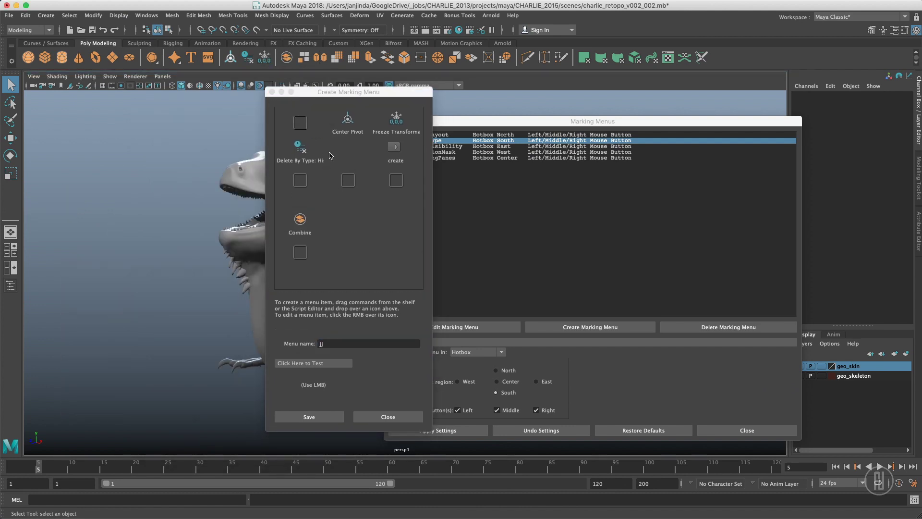
middle_click_drag(304, 58, 301, 250)
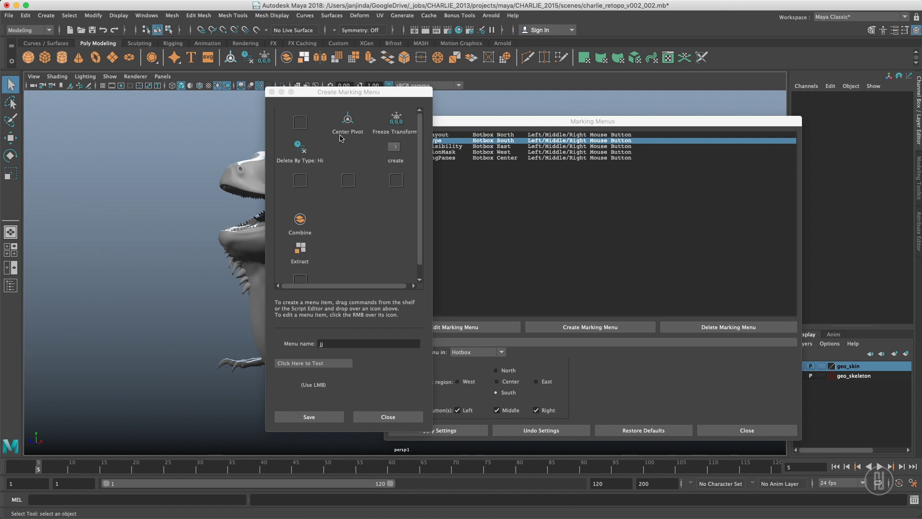
middle_click_drag(317, 59, 300, 276)
left_click(313, 389)
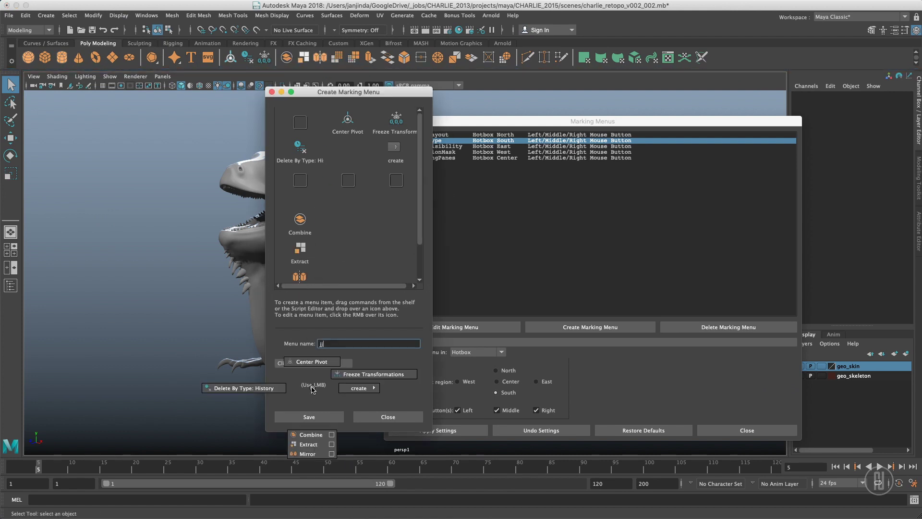
left_click_drag(314, 387, 376, 385)
Save jj, close the builder, and set its use to Hotkey Editor with Apply Settings
left_click(327, 416)
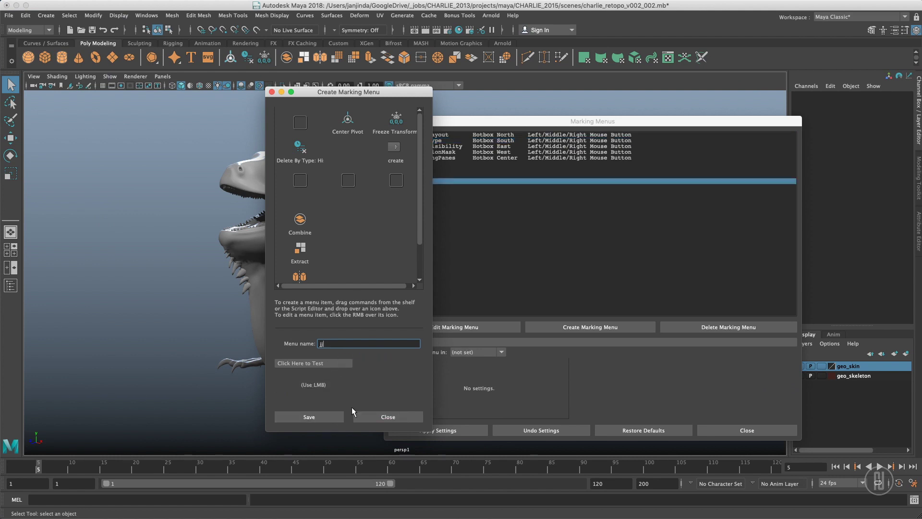
left_click(381, 417)
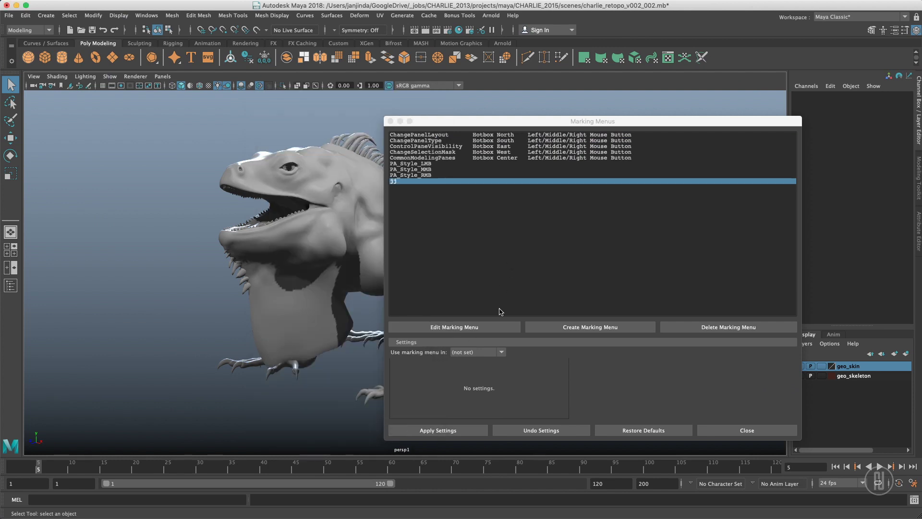
left_click(447, 431)
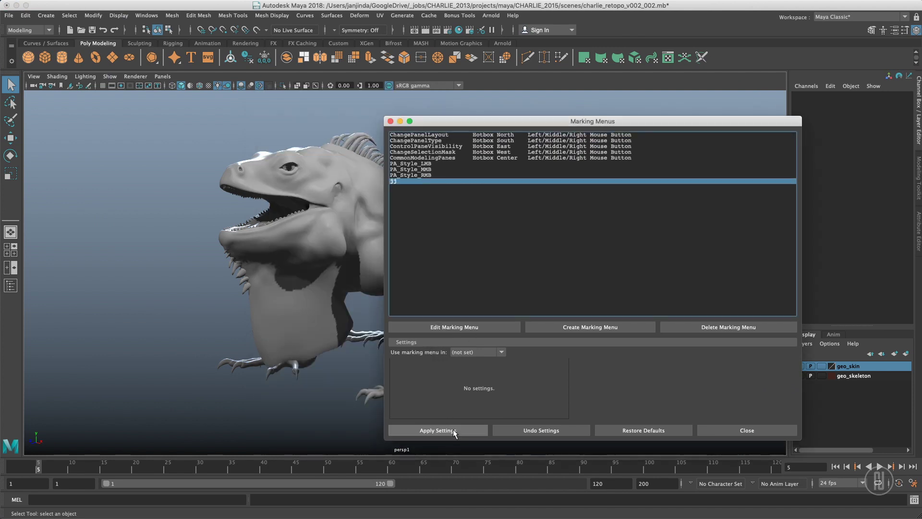
left_click(466, 353)
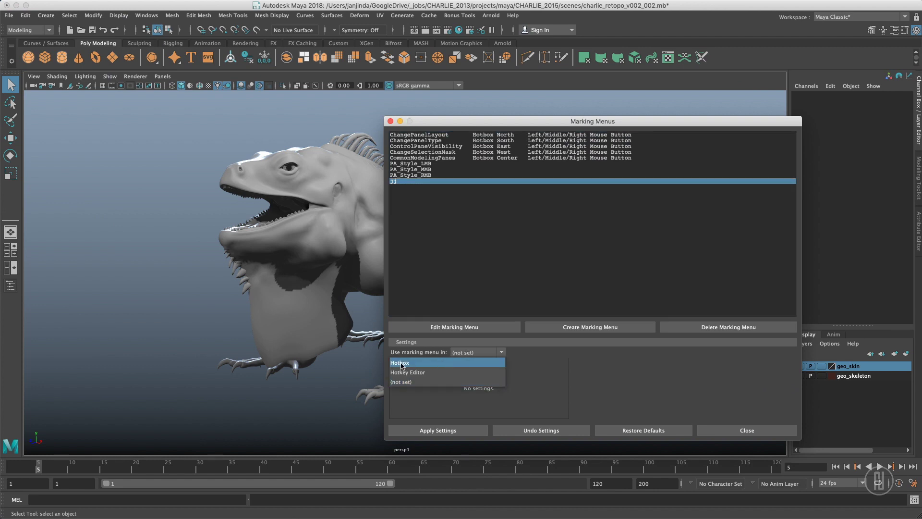
left_click(454, 373)
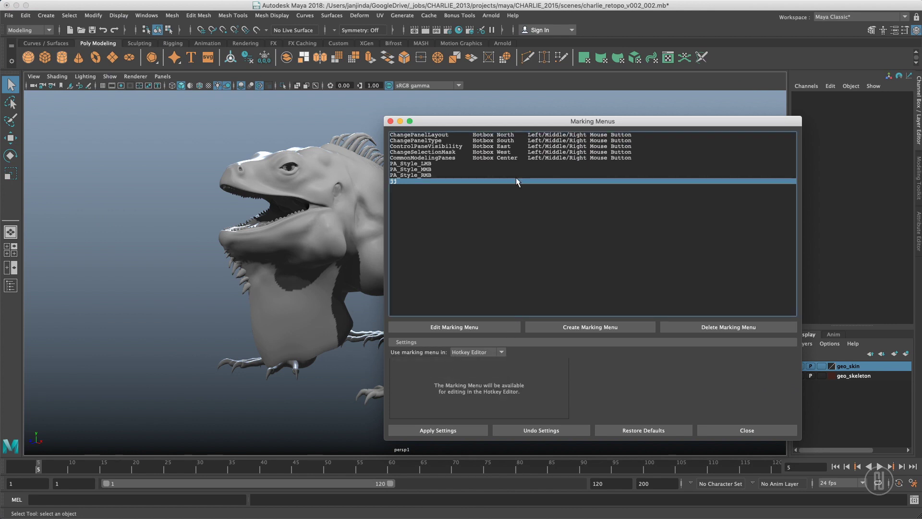
left_click(463, 430)
Open the Hotkey Editor from Windows > Settings/Preferences and move its window into place
left_click(144, 16)
mouse_move(212, 107)
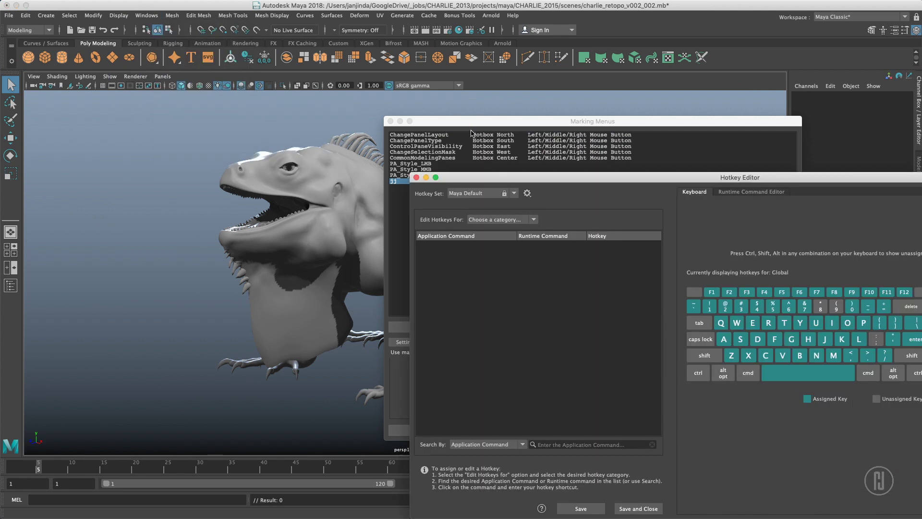
left_click_drag(632, 181, 271, 83)
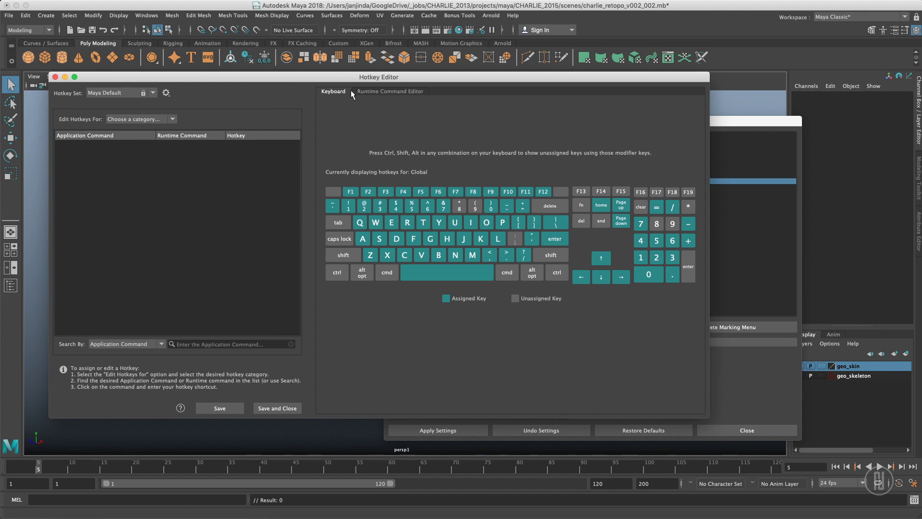
left_click_drag(342, 82, 373, 79)
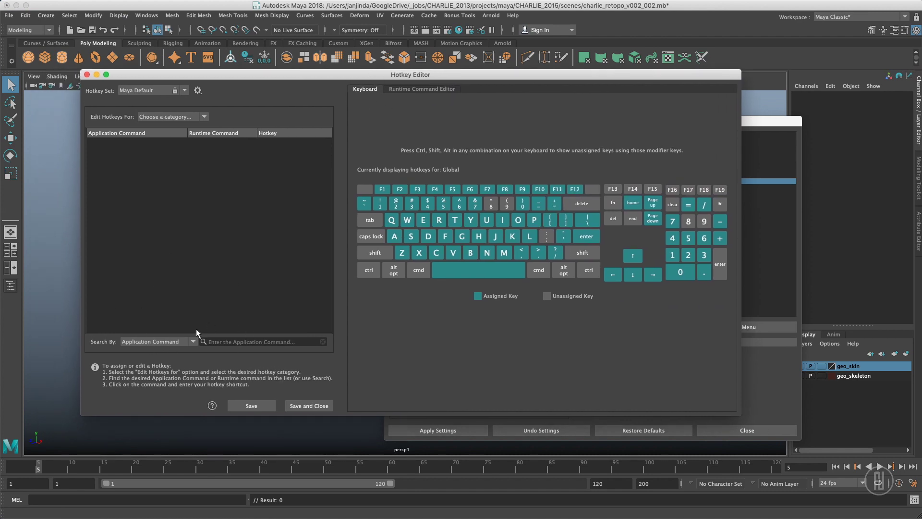
Search Application Commands for 'jj' to list the jj_Press and jj_Release commands
left_click(227, 342)
type("jj")
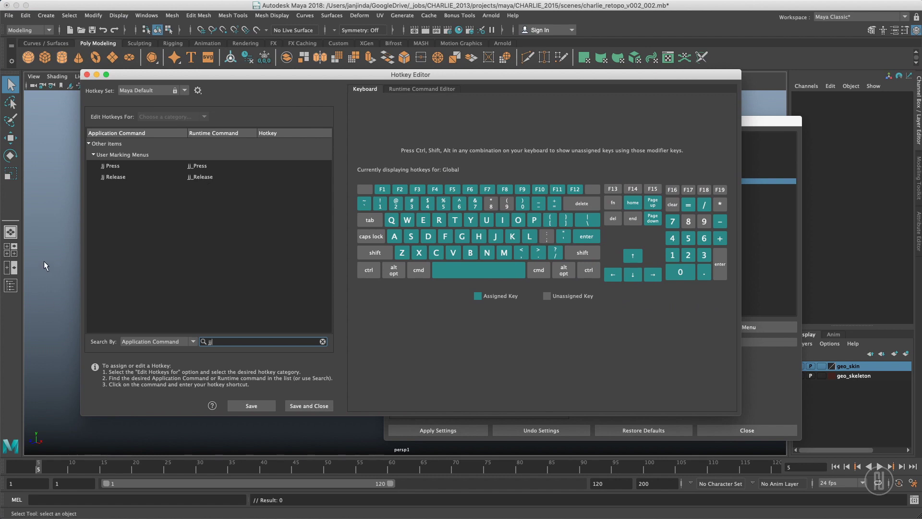
left_click(49, 233)
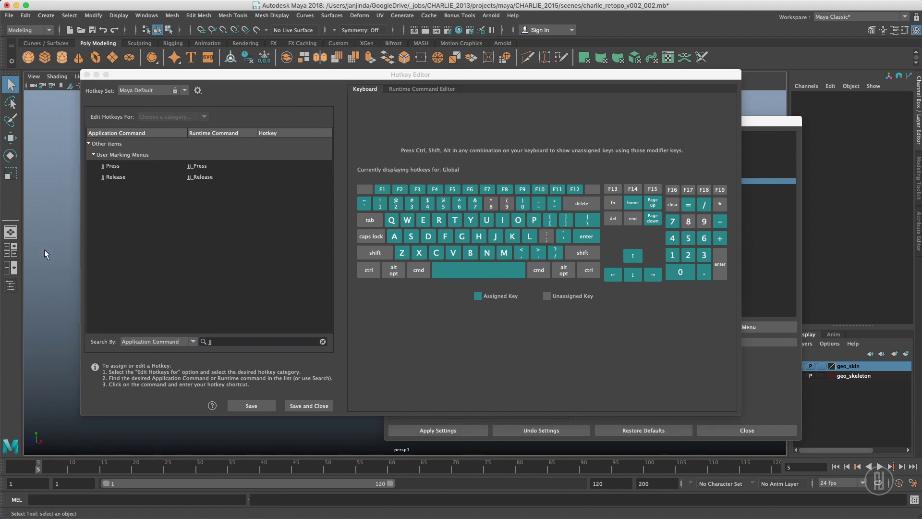
right_click(79, 233, "shift")
Bind Jj Press and Jj Release to hotkey 1, overriding the existing binding, and save
left_click_drag(335, 78, 325, 74)
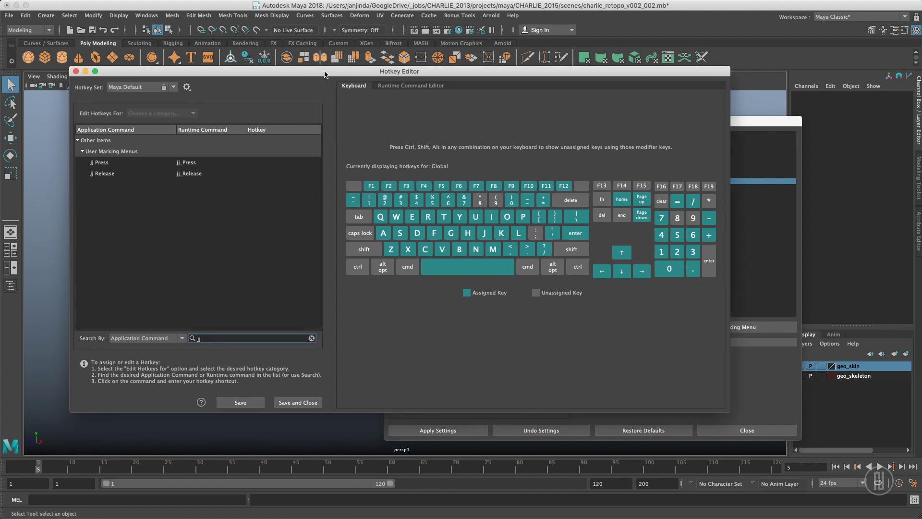
left_click(280, 221)
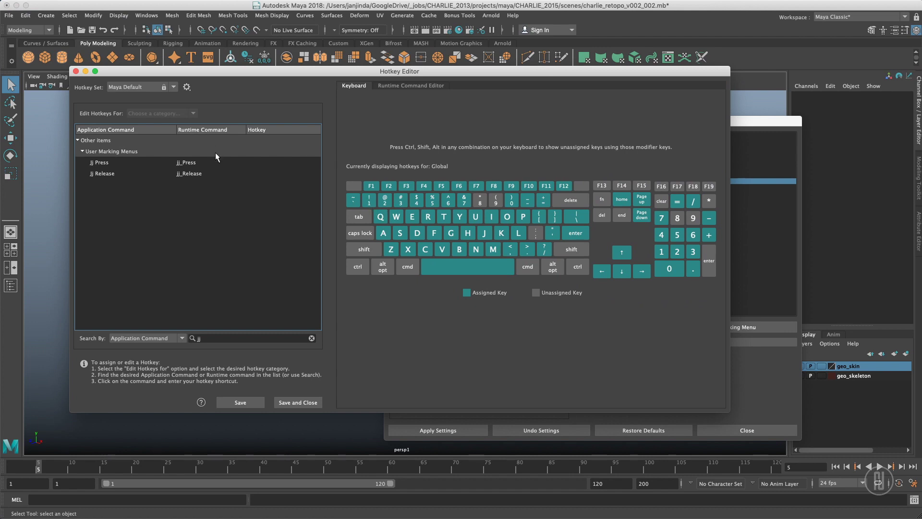
left_click(270, 163)
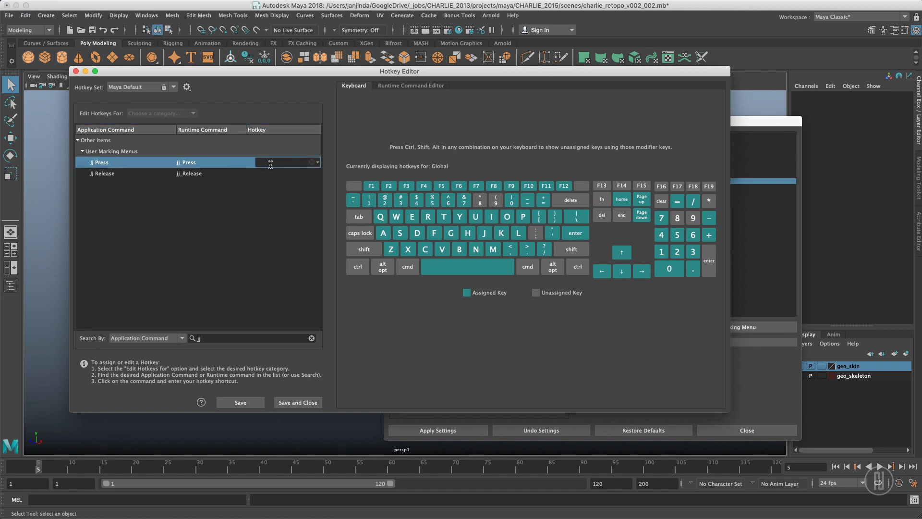
type("1")
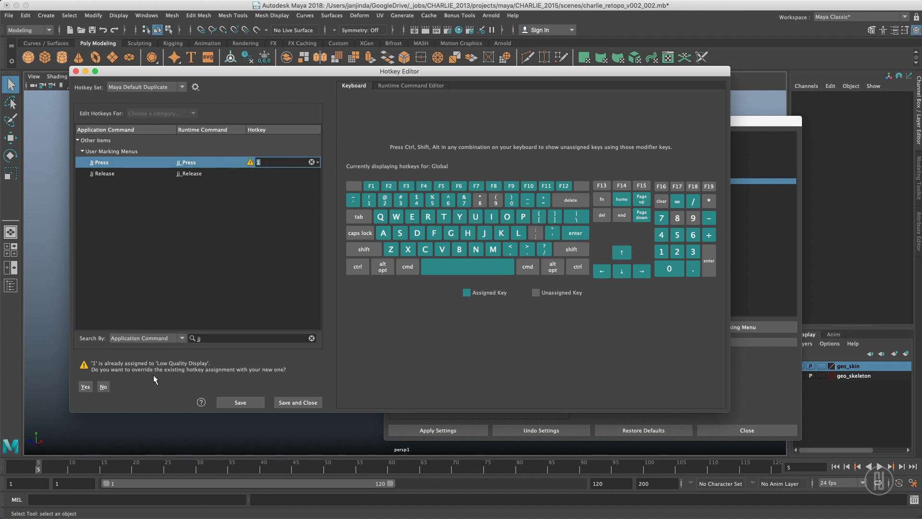
left_click(86, 386)
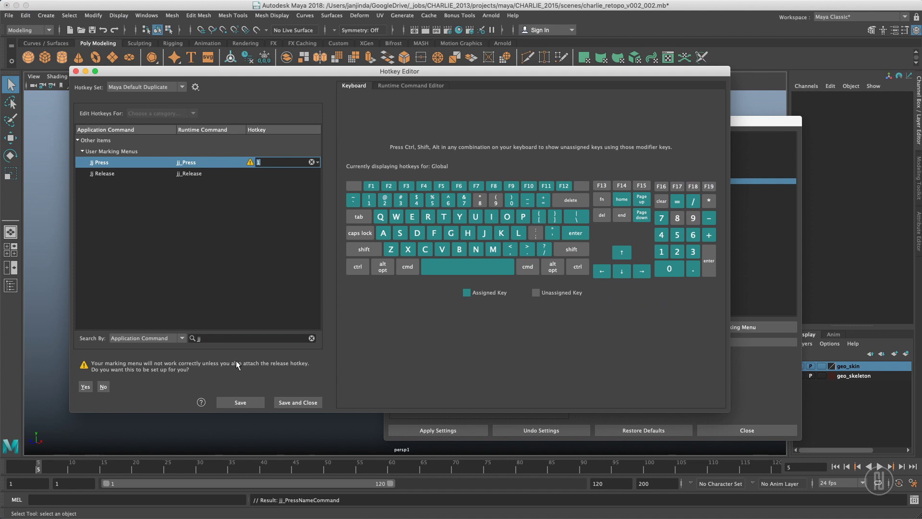
left_click(86, 387)
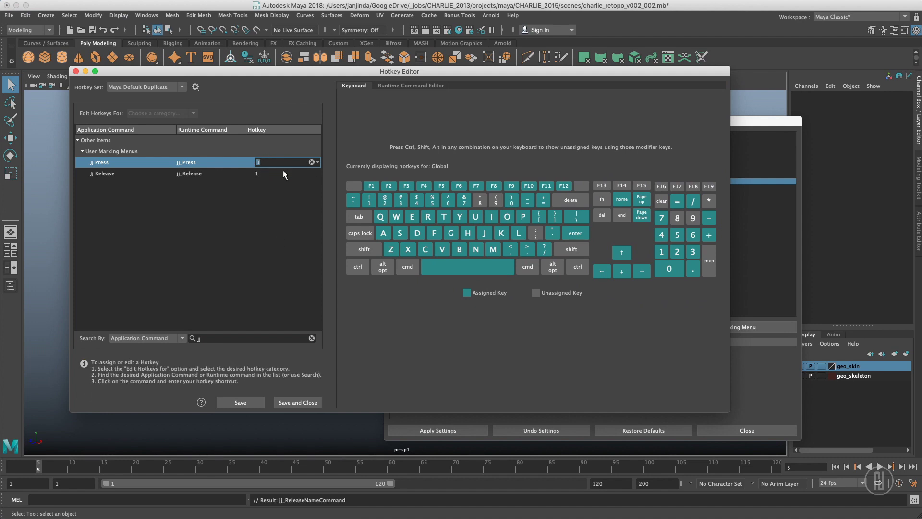
left_click(298, 402)
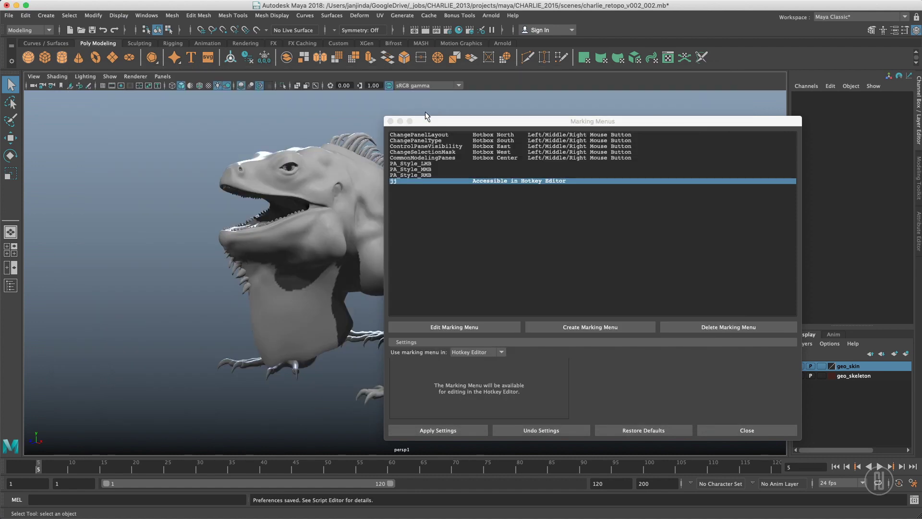
Close the Marking Menus window and select the iguana's dorsal spikes
left_click(511, 405)
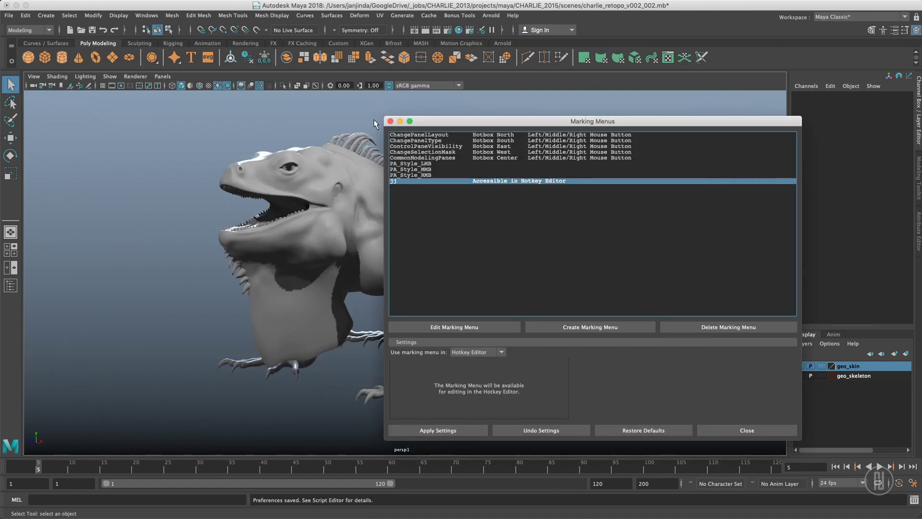
left_click(390, 121)
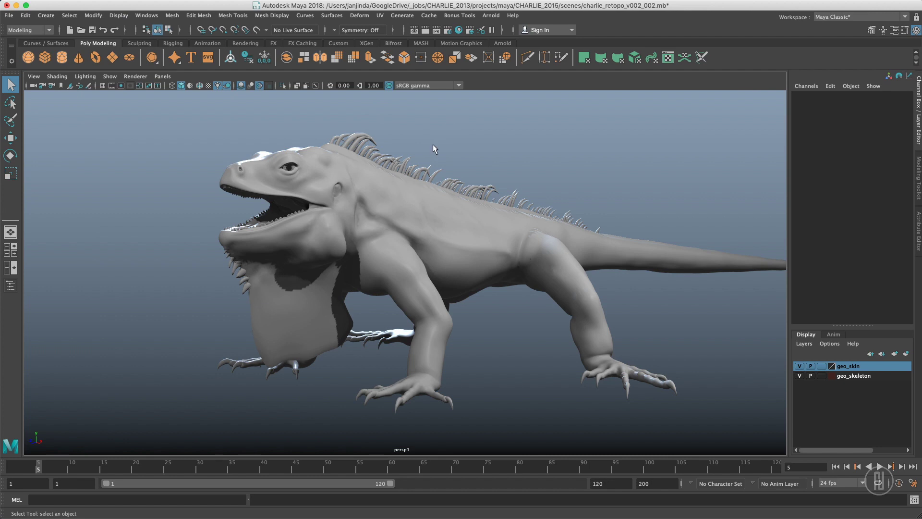
left_click(418, 148)
Create a polygon cube and a polygon cylinder from the custom jj marking menu
left_click(466, 135)
key("space")
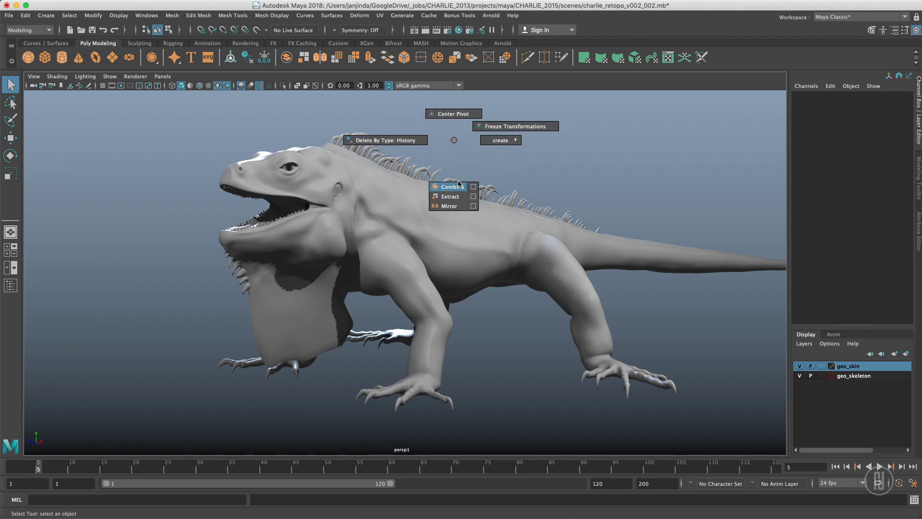
mouse_move(500, 140)
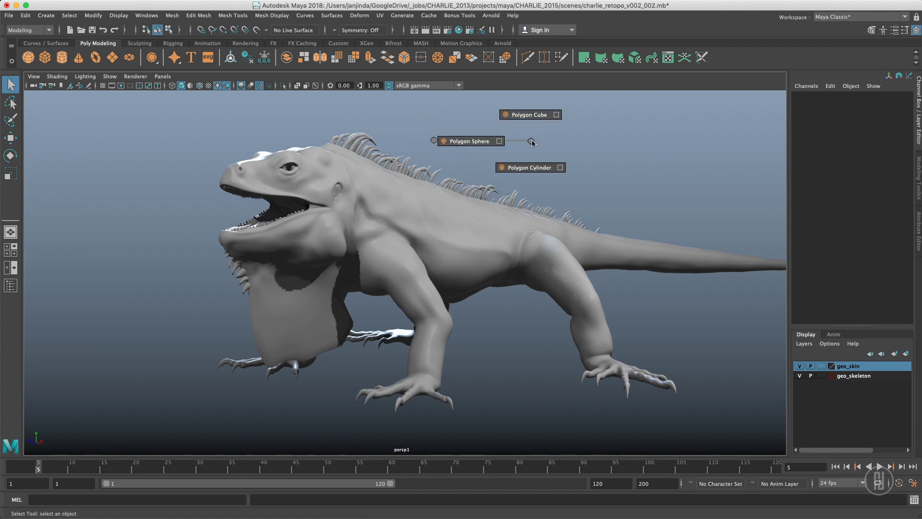
left_click(531, 107)
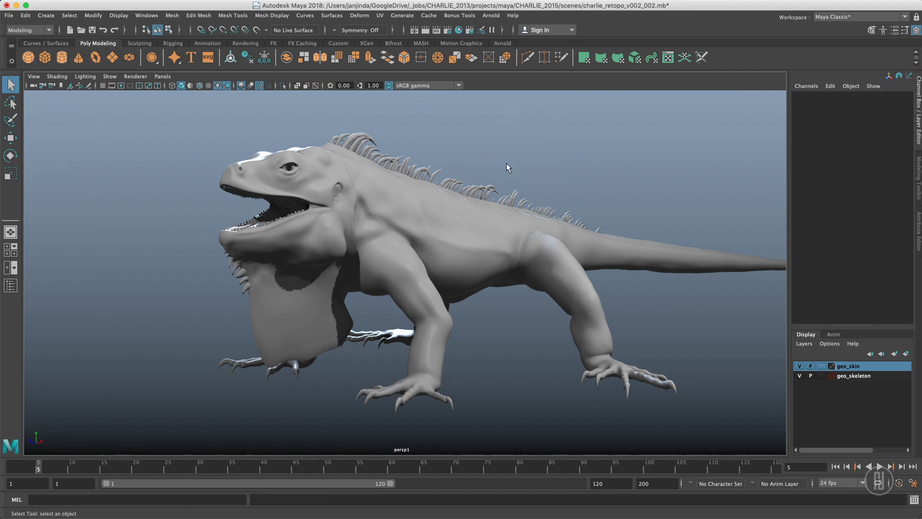
left_click_drag(506, 163, 453, 313, "alt")
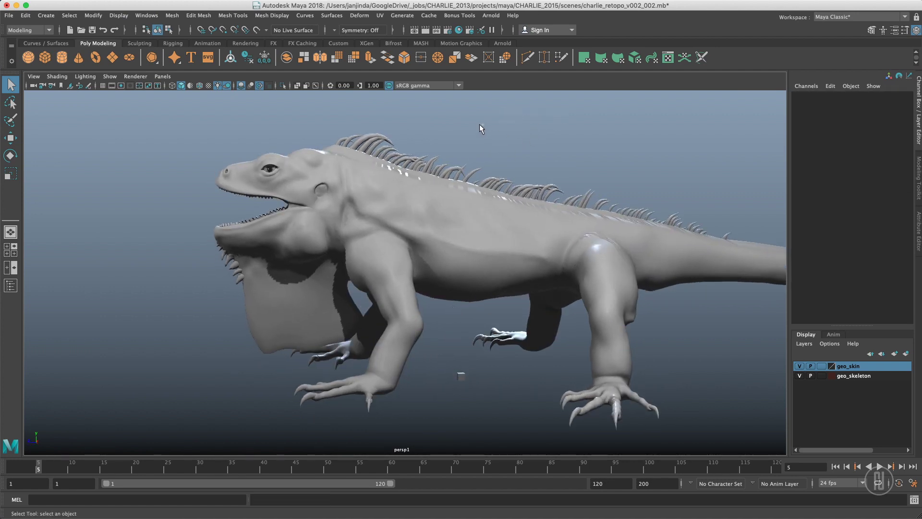
right_click_drag(464, 136, 557, 169)
Move the cylinder aside with the Move tool to reveal the small cube
left_click_drag(511, 177, 486, 358, "alt")
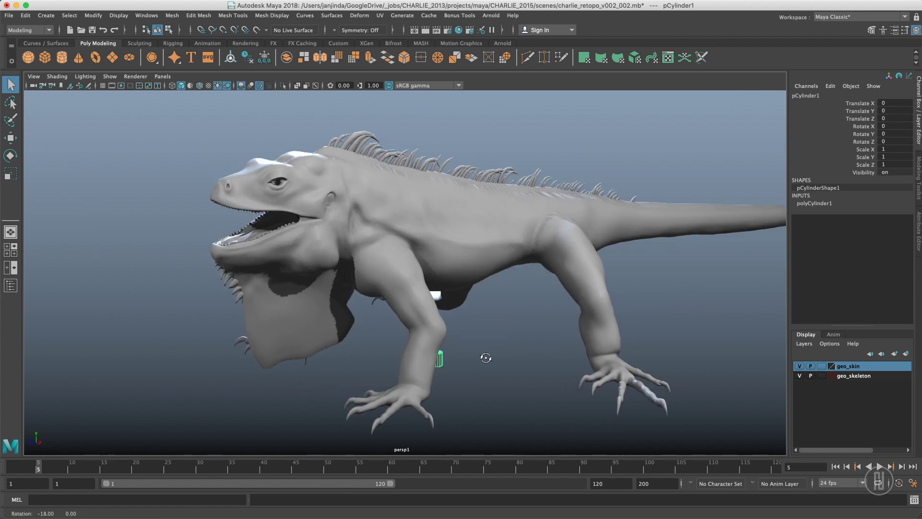
scroll(486, 357, "up", 8)
middle_click_drag(522, 450, 469, 345, "alt")
key("w")
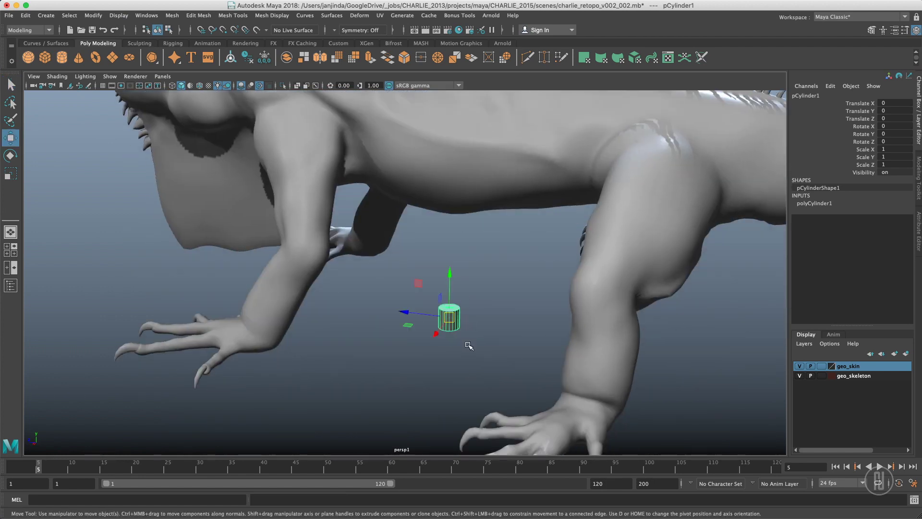
left_click_drag(449, 317, 463, 294)
key("q")
left_click(417, 291)
Check the small cube, then reframe a side view of the iguana
right_click_drag(463, 294, 321, 308, "alt")
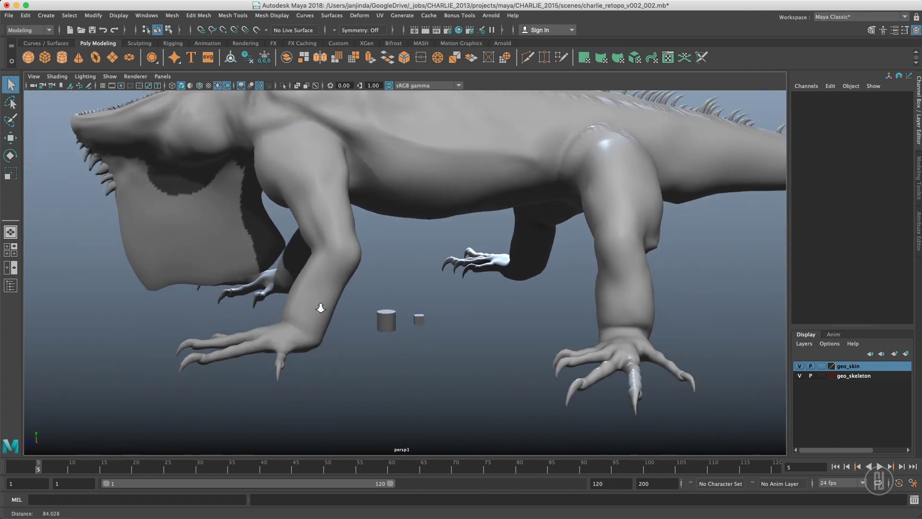
left_click(420, 319)
left_click(442, 344)
right_click_drag(442, 343, 409, 299, "alt")
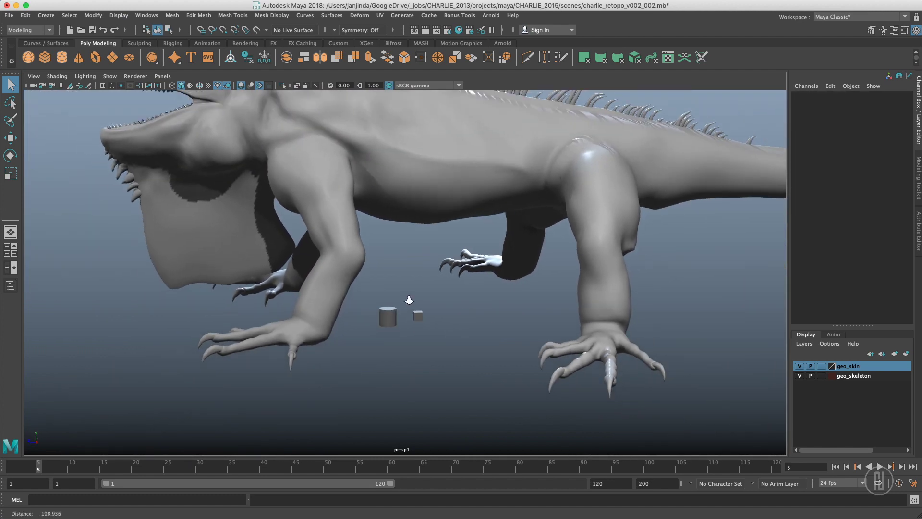
left_click_drag(408, 299, 421, 300, "alt")
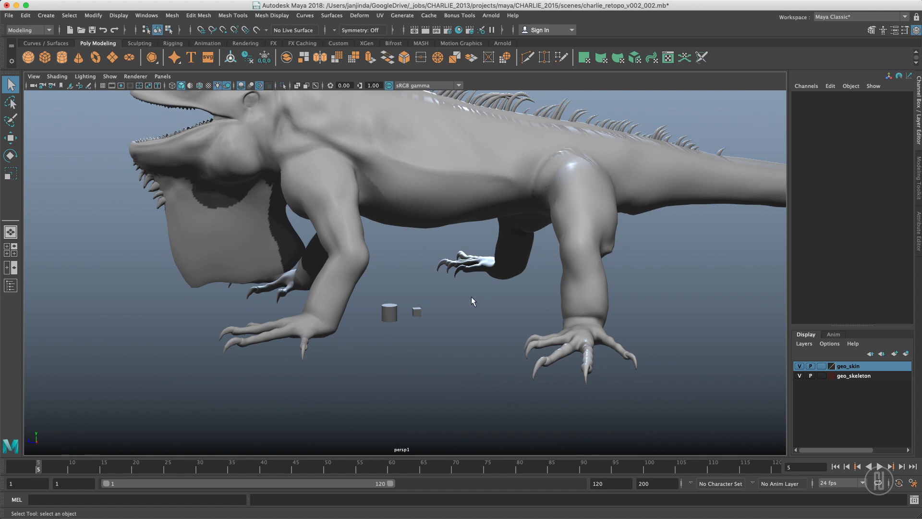
key("space")
left_click(454, 365)
right_click_drag(452, 321, 406, 361, "shift")
left_click_drag(376, 285, 403, 309, "alt")
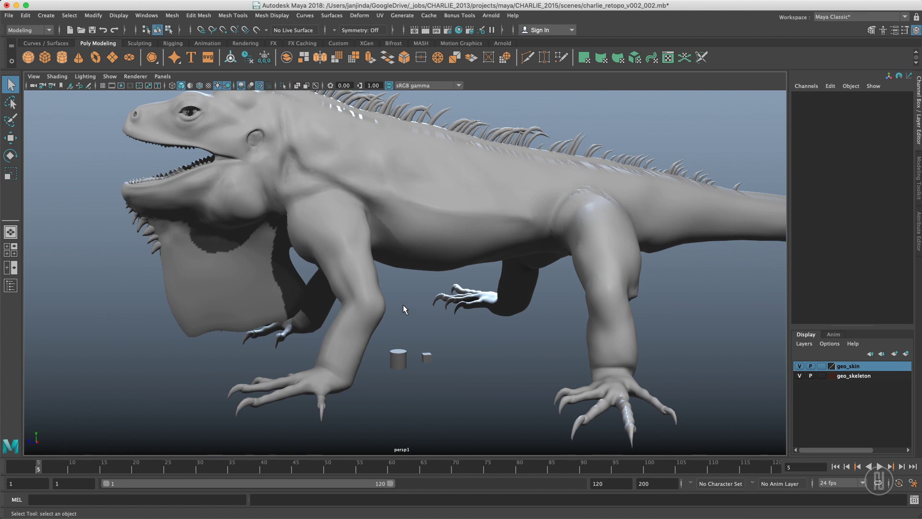
right_click_drag(403, 302, 355, 301, "shift")
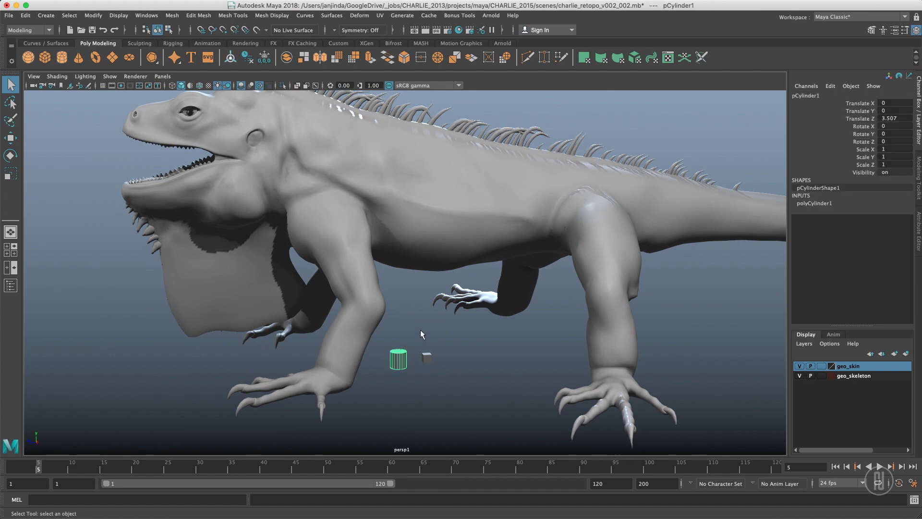
key("F9")
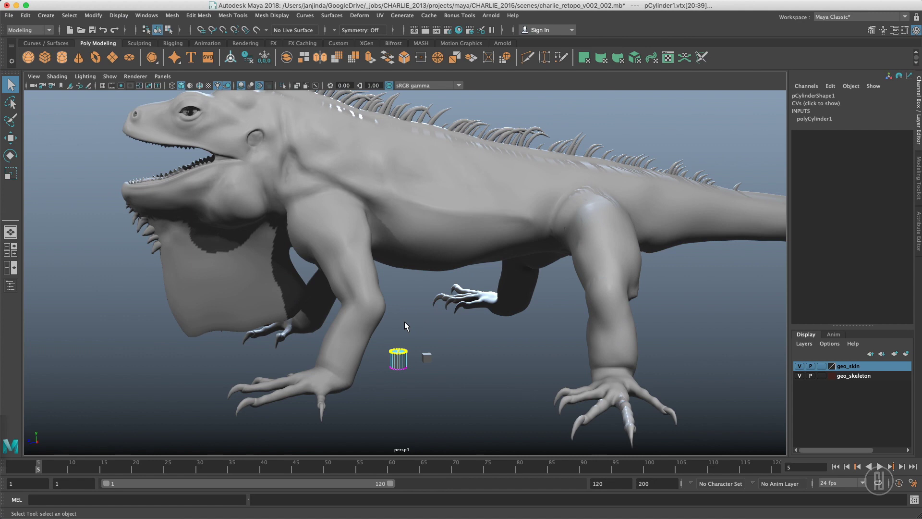
right_click_drag(404, 322, 406, 323, "ctrl")
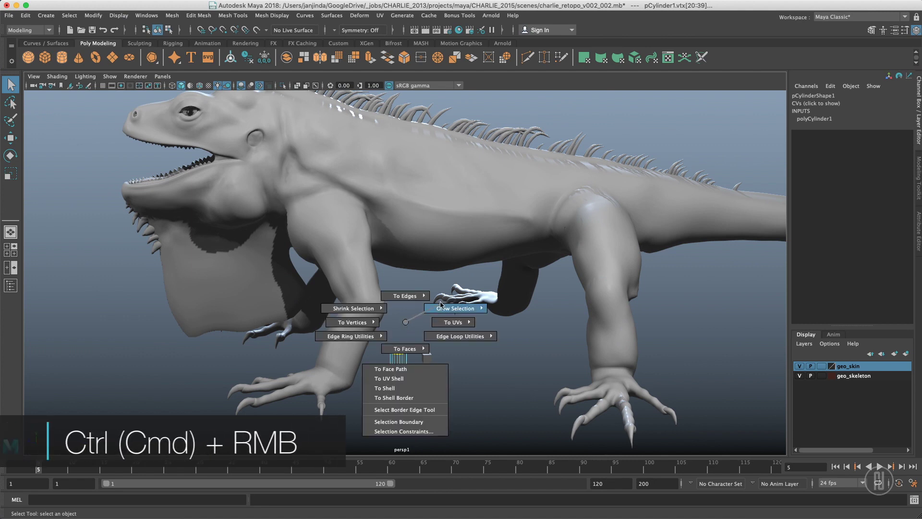
left_click(405, 318)
key("F8")
left_click(410, 310)
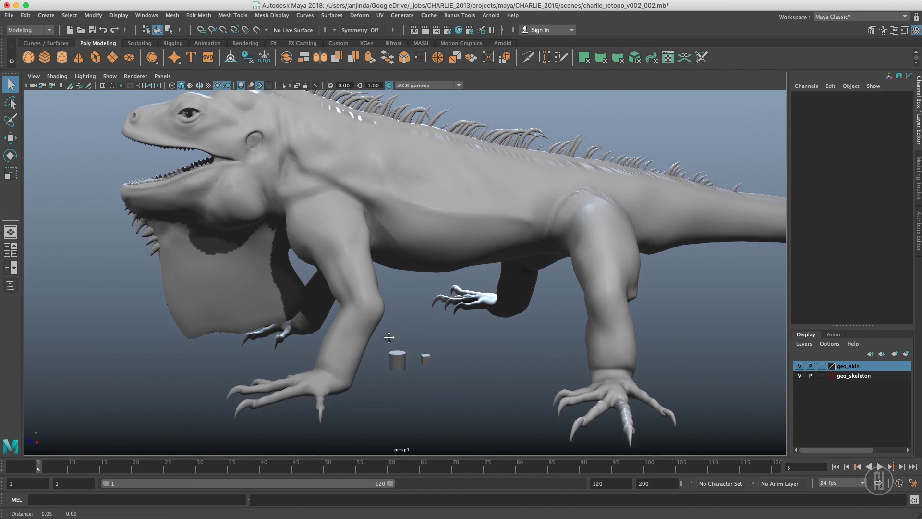
left_click_drag(388, 334, 389, 166, "alt")
left_click_drag(376, 213, 379, 214)
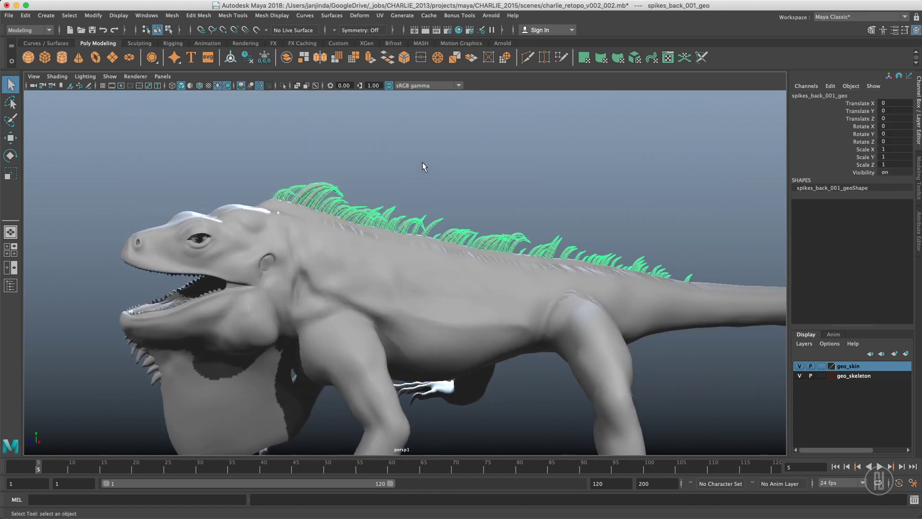
right_click_drag(422, 164, 365, 169, "alt")
middle_click_drag(364, 169, 413, 224, "alt")
left_click_drag(413, 224, 417, 186, "alt")
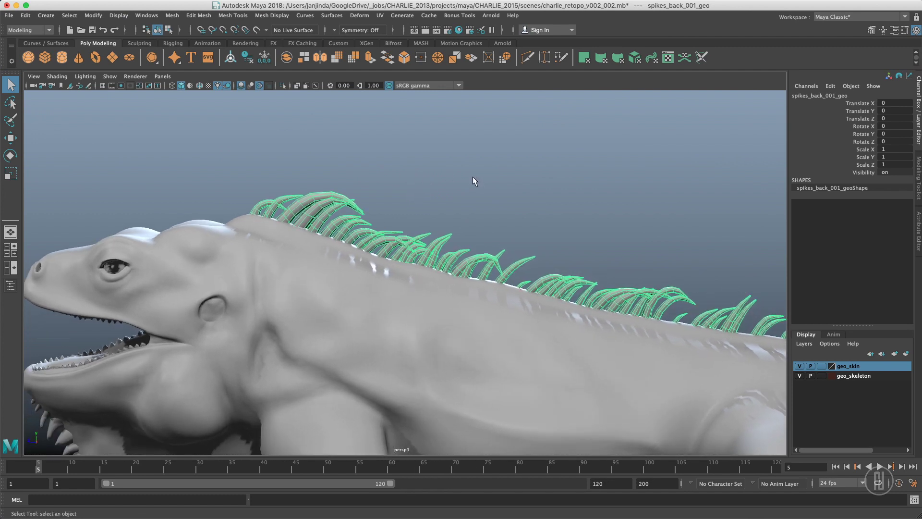
left_click(436, 177)
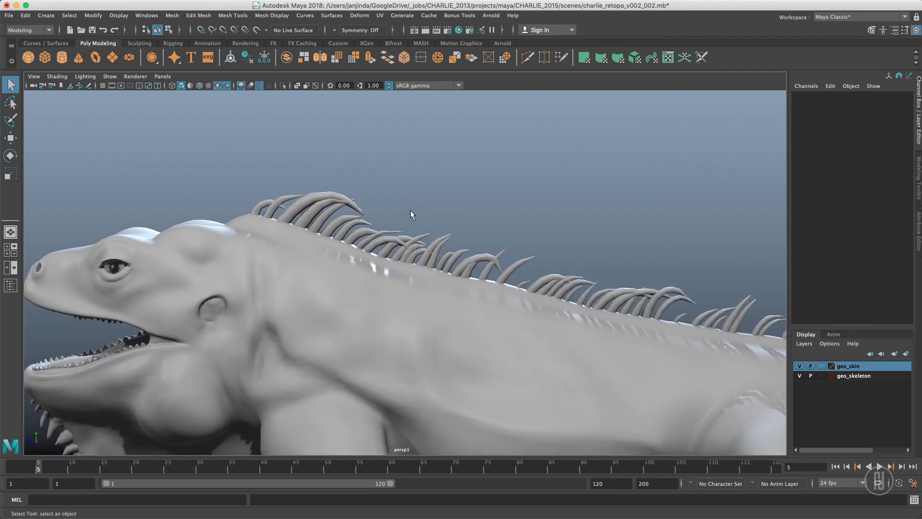
key("ctrl+z")
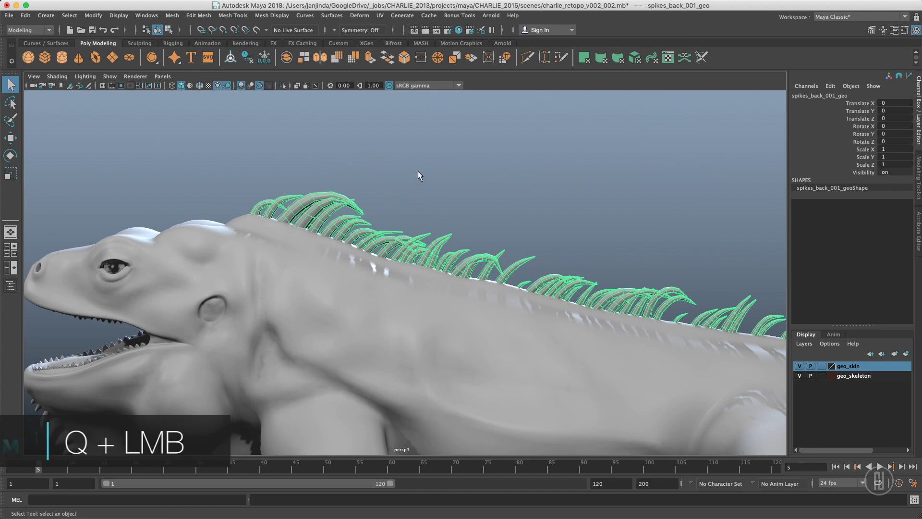
mouse_move(418, 173)
left_mouse_down()
mouse_move(414, 217)
mouse_move(379, 194)
mouse_move(353, 198)
mouse_move(353, 213)
mouse_move(389, 223)
mouse_move(451, 194)
mouse_move(409, 251)
mouse_move(365, 219)
mouse_move(420, 237)
mouse_move(420, 171)
left_mouse_up()
left_click(140, 120)
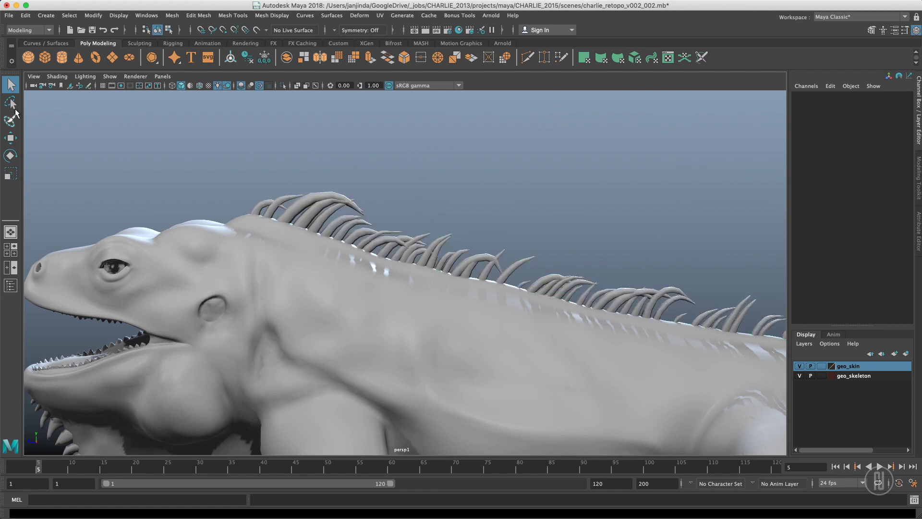
double_click(10, 84)
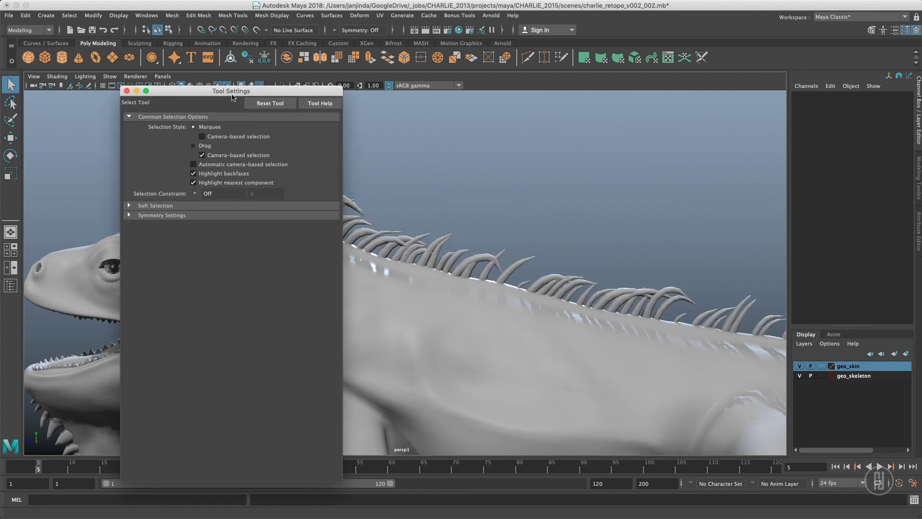
left_click(127, 91)
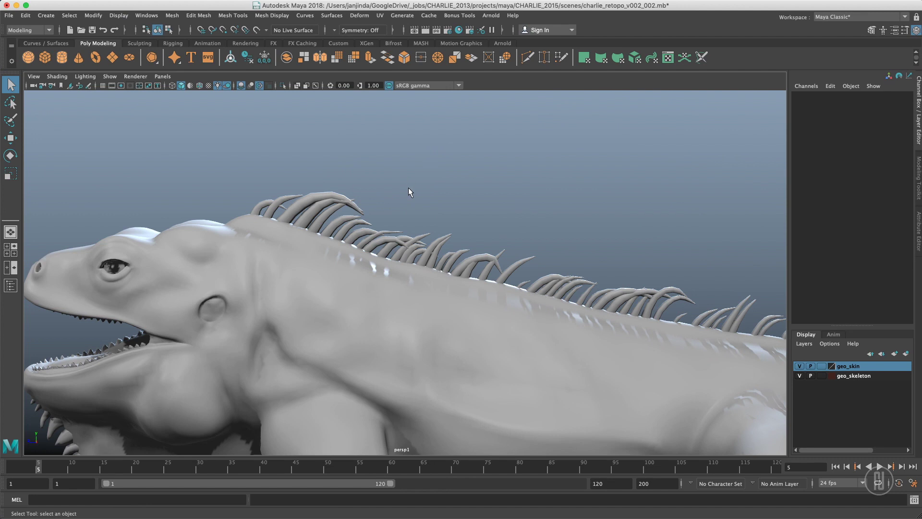
Show the Move, Rotate and Scale marking menus, ending on Scale, and dolly out to the whole iguana
key("w")
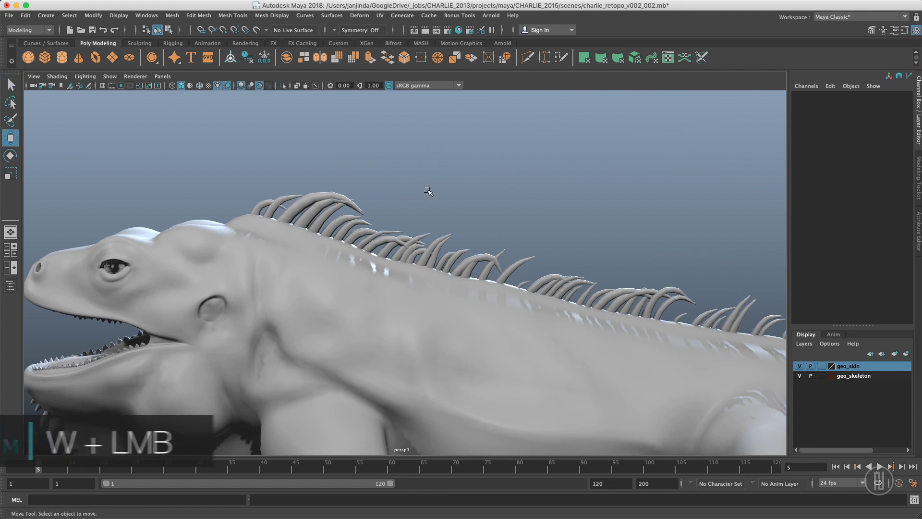
left_click_drag(425, 190, 394, 174)
key("e")
key("r")
right_click_drag(393, 175, 339, 160, "alt")
mouse_move(339, 160)
left_mouse_down("alt")
mouse_move(297, 168)
mouse_move(325, 160)
left_mouse_up("alt")
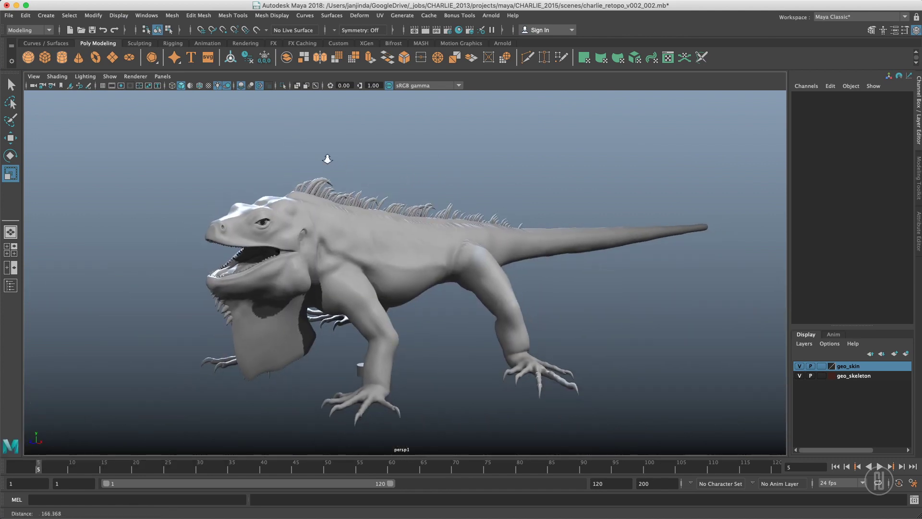
Open the UV Editor, move it aside, and select the iguana body to show its UVs
left_click(668, 57)
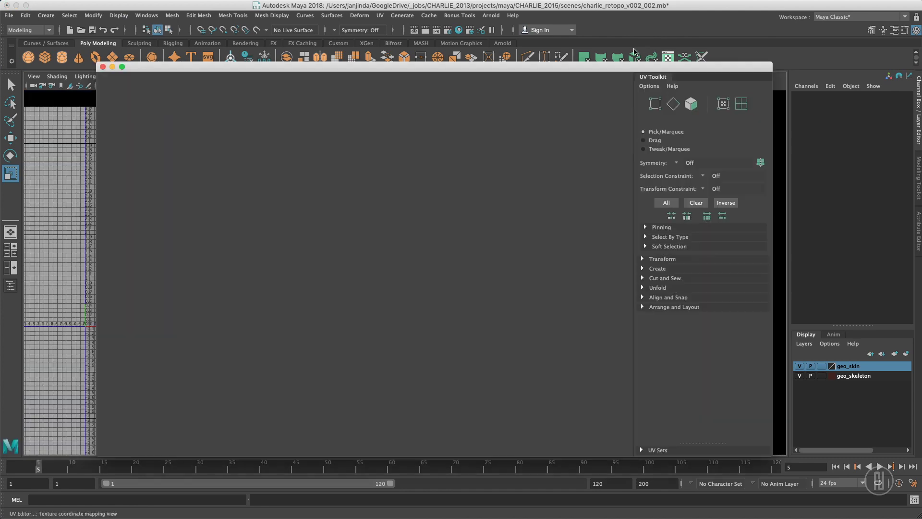
left_click_drag(337, 74, 663, 72)
left_click(307, 250)
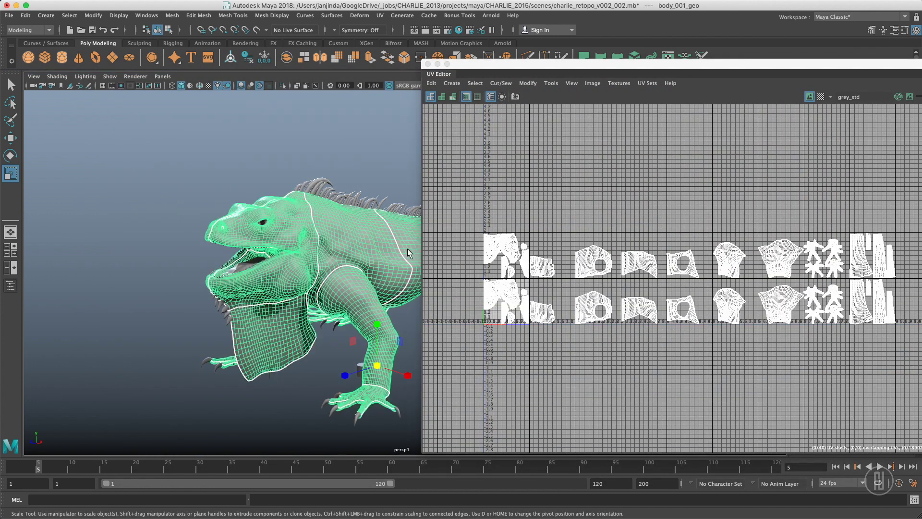
scroll(601, 233, "up", 4)
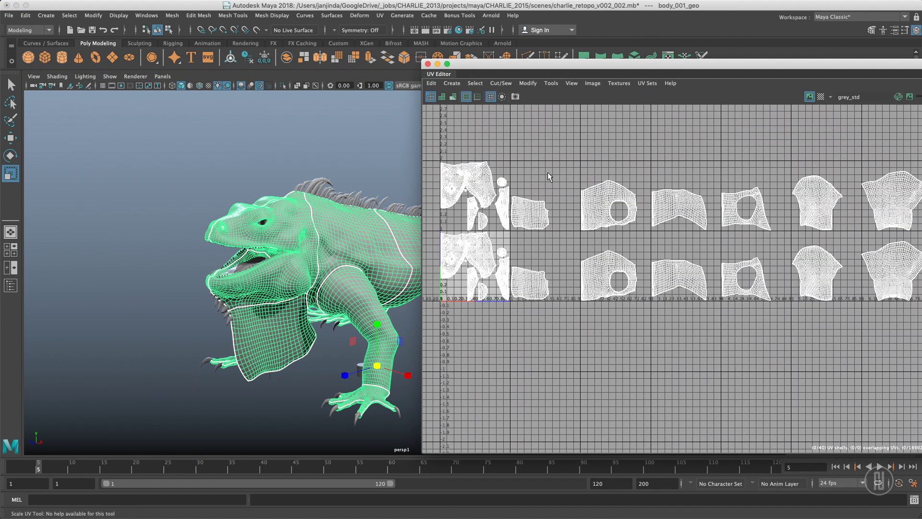
Try the UV Editor's right-click and UV editing marking menus, switching between F12 and F8 modes
right_click(556, 180)
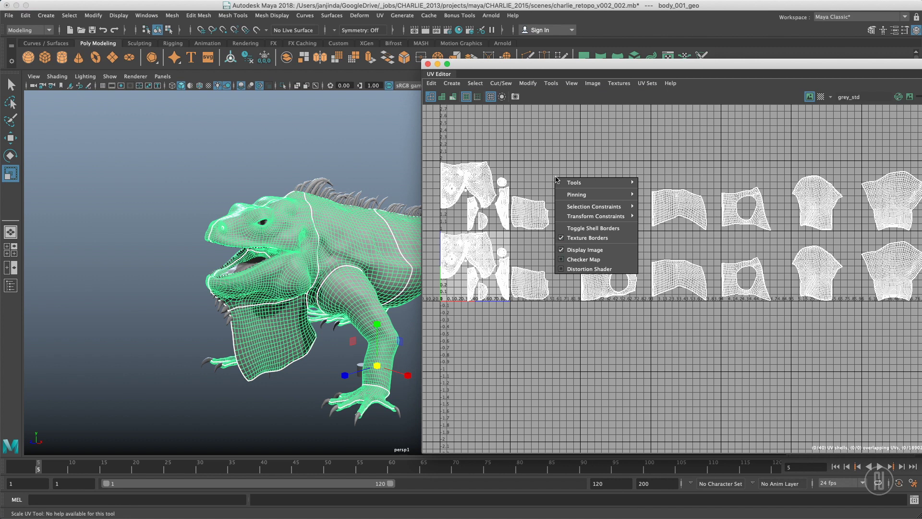
left_click(567, 169)
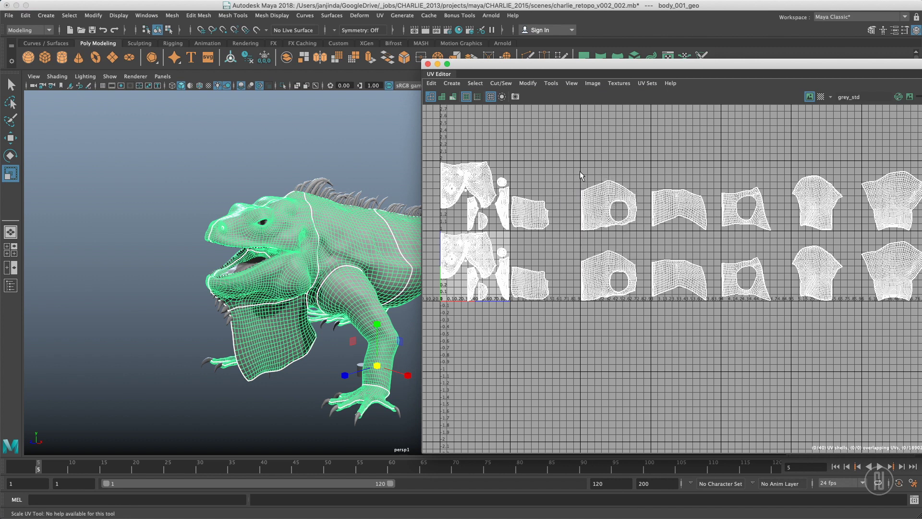
key("F12")
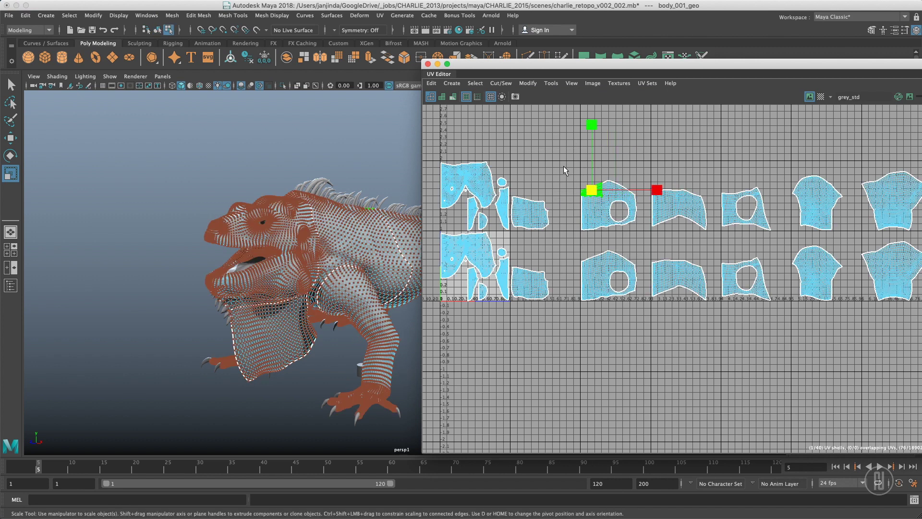
right_click_drag(562, 164, 608, 164, "shift")
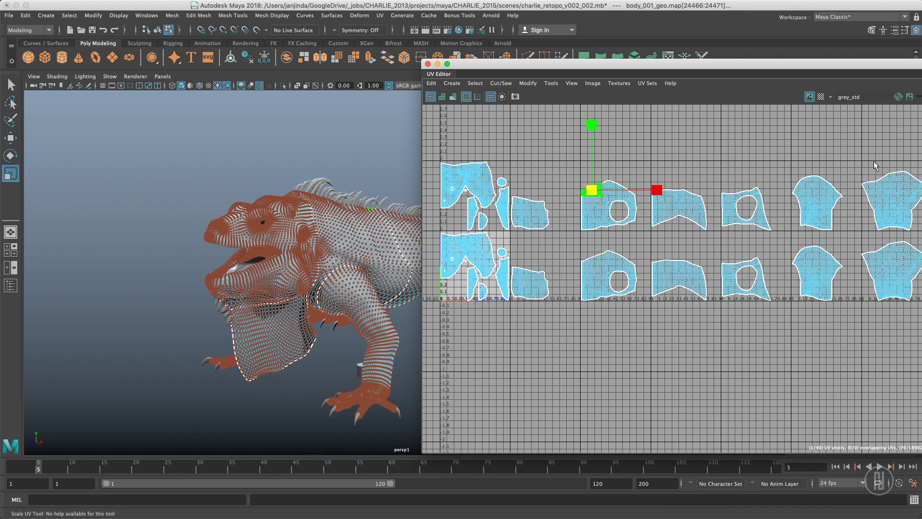
key("F8")
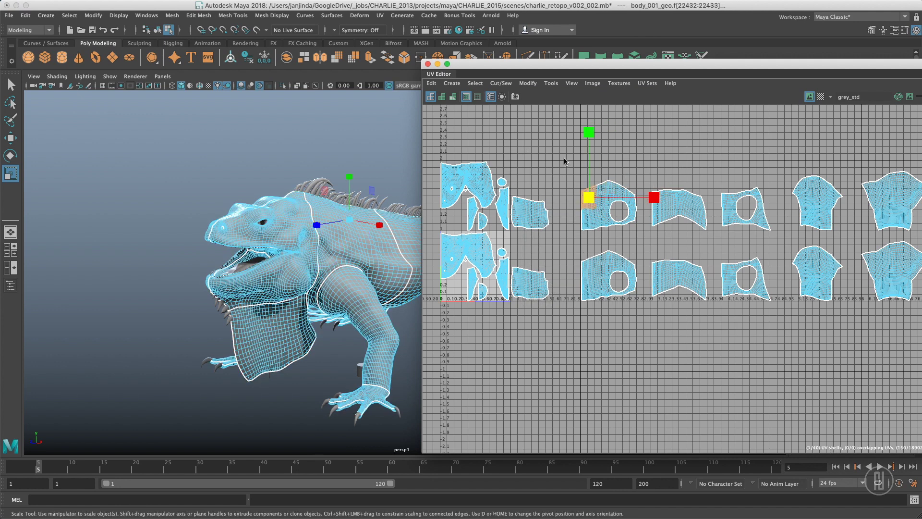
Show the UV editing and selection conversion marking menus, then clear the UV selection
right_click(563, 157, "shift")
right_click_drag(560, 159, 560, 181, "shift")
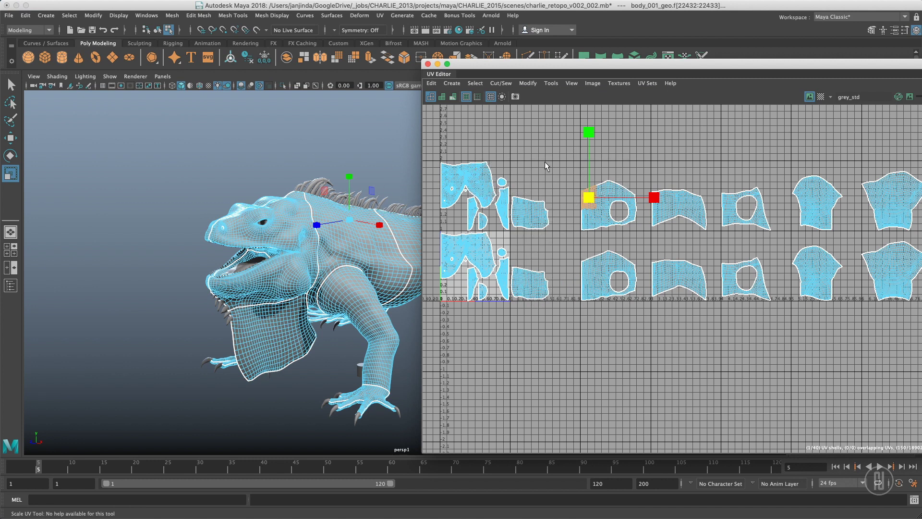
right_click_drag(545, 163, 547, 164, "ctrl")
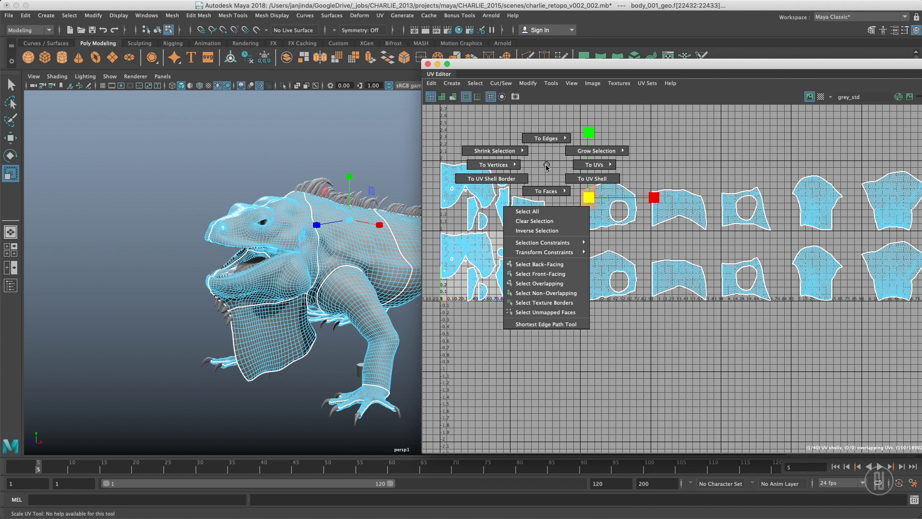
right_click_drag(547, 166, 547, 167, "ctrl")
key("q")
left_click(565, 178)
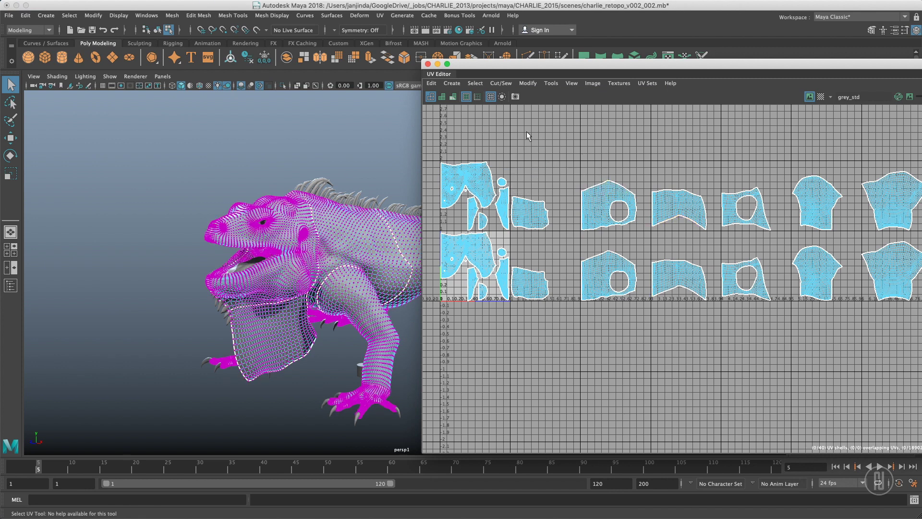
Close the UV Editor, return the body to Object Mode, and tumble the camera around the iguana
left_click(428, 63)
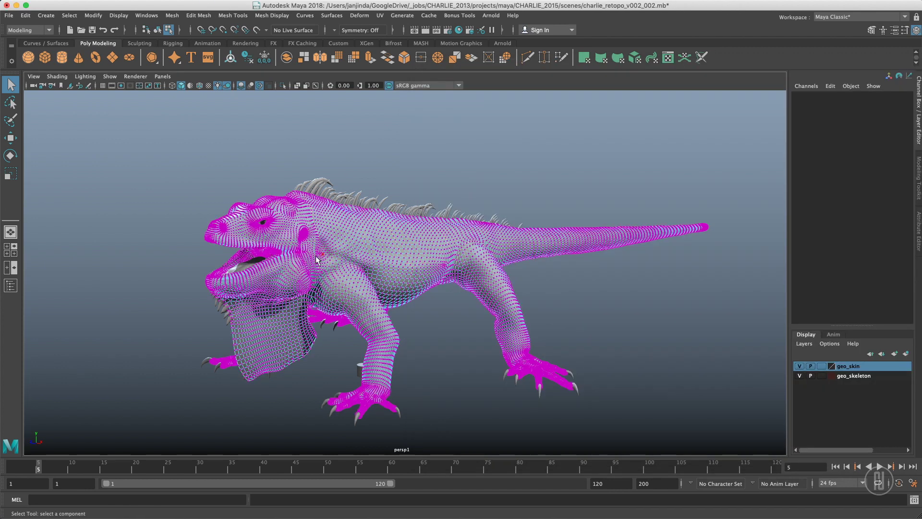
right_click_drag(317, 260, 430, 146)
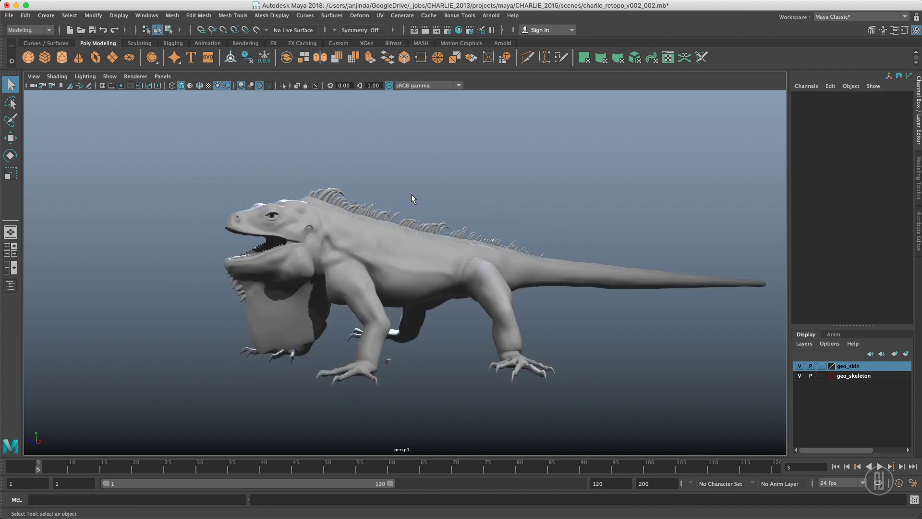
left_click_drag(392, 181, 376, 197, "alt")
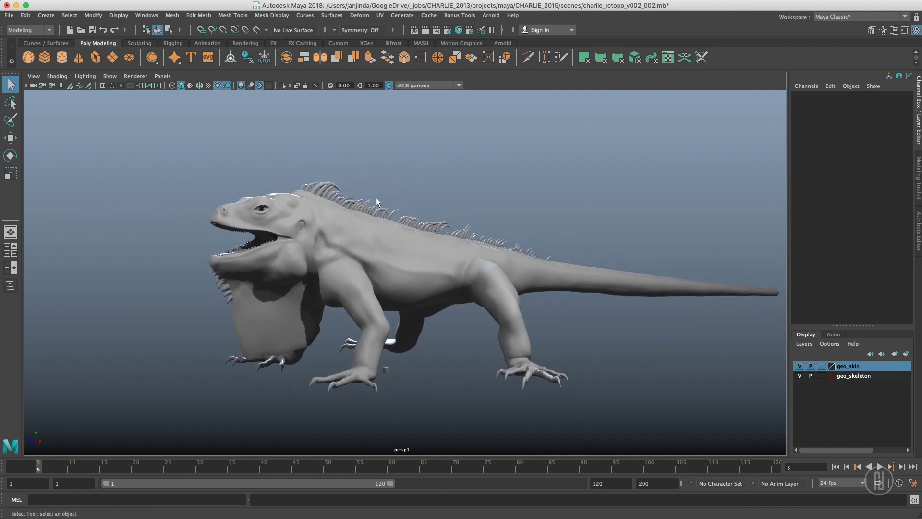
right_click_drag(376, 197, 418, 198, "alt")
left_click_drag(418, 197, 411, 167, "alt")
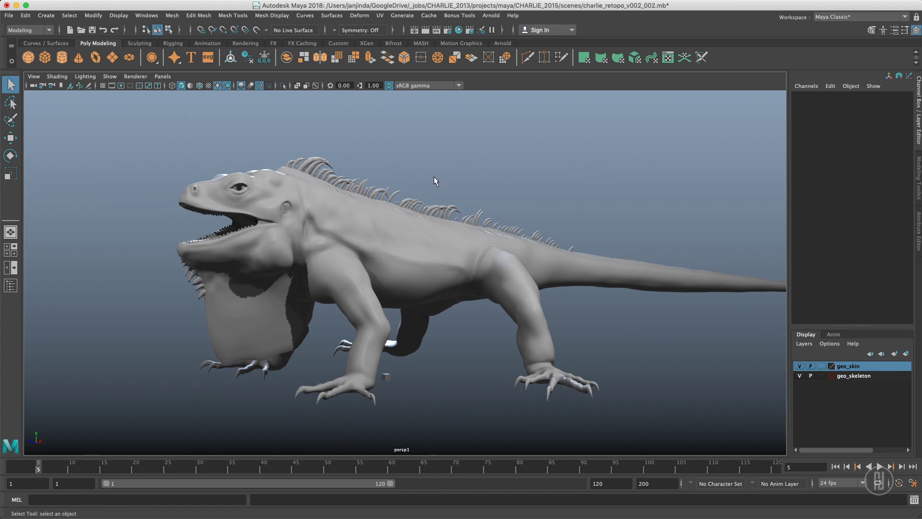
left_click_drag(465, 188, 437, 210, "alt")
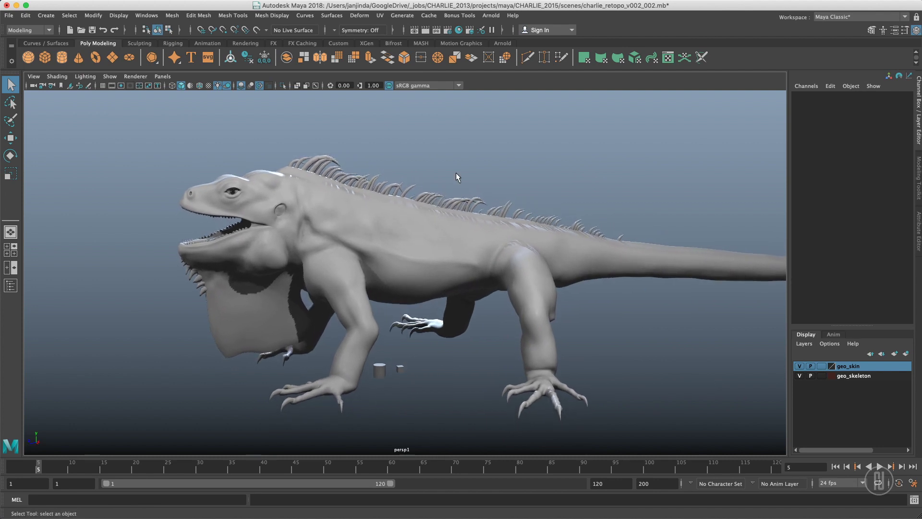
mouse_move(399, 208)
left_mouse_down("alt")
mouse_move(470, 209)
mouse_move(405, 207)
left_mouse_up("alt")
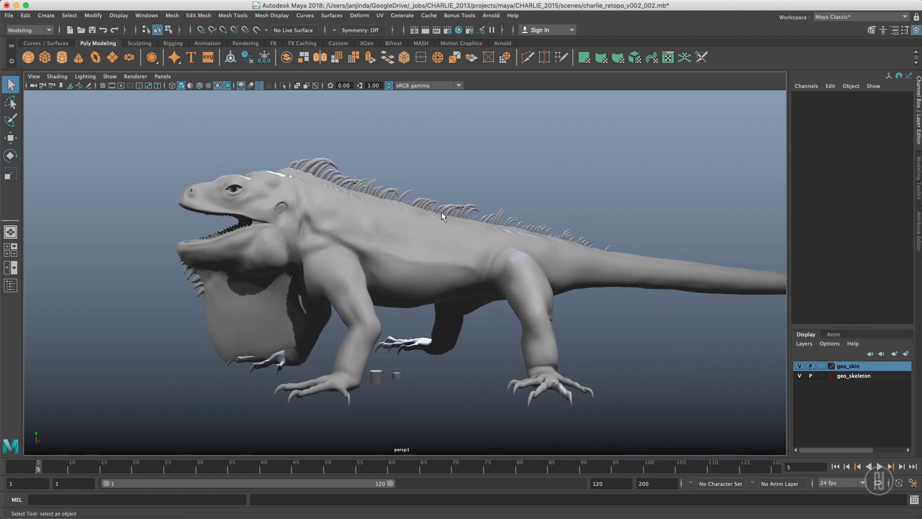